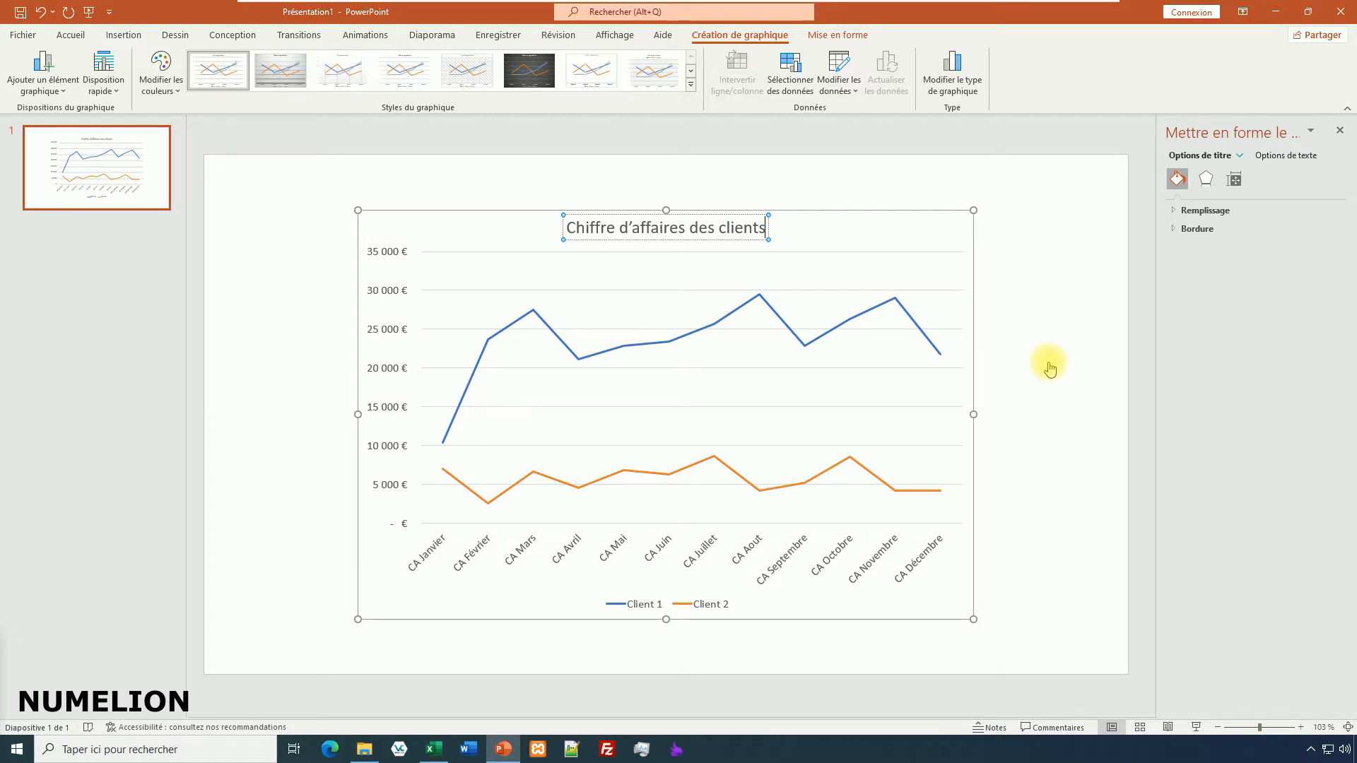
Apply the Balayer entrance animation to the whole line chart and preview it.
{"action": "left_click", "coordinate": [1051, 359]}
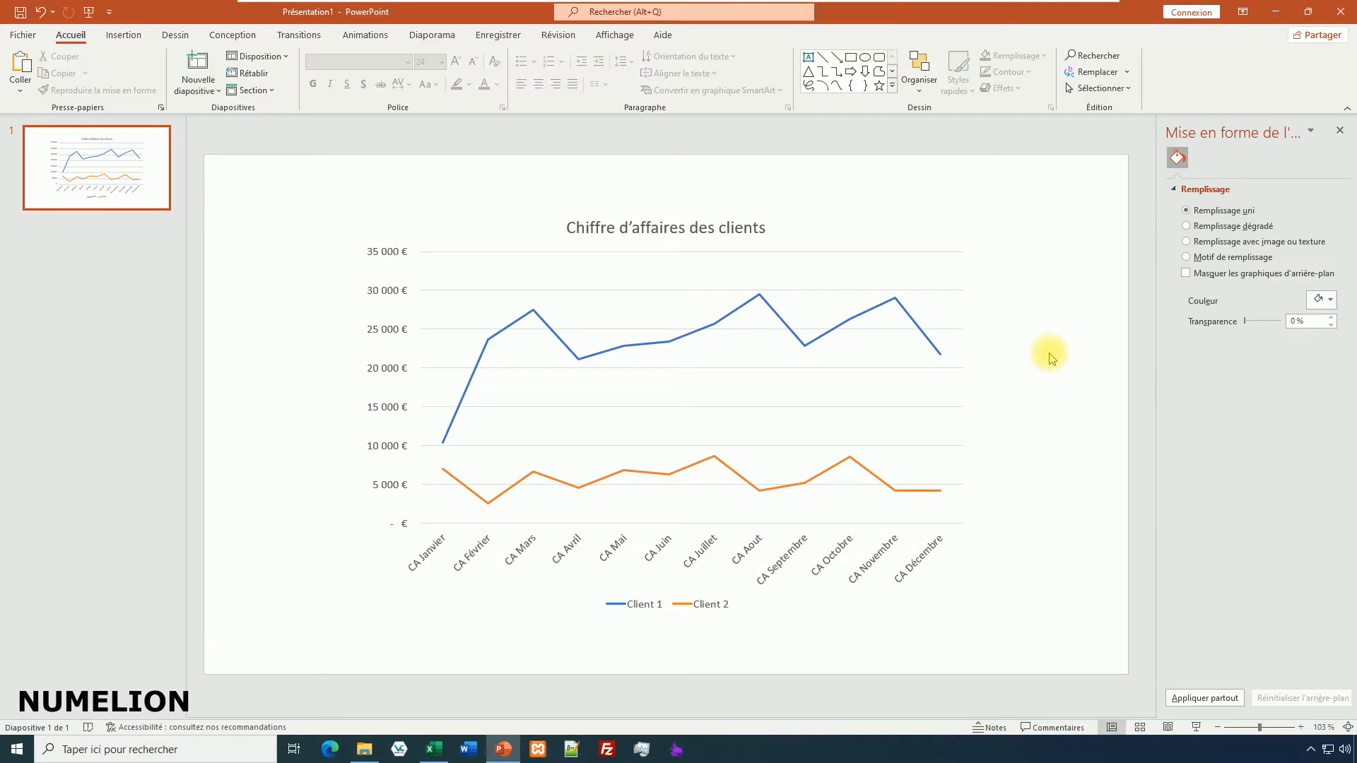
{"action": "left_click", "coordinate": [790, 338]}
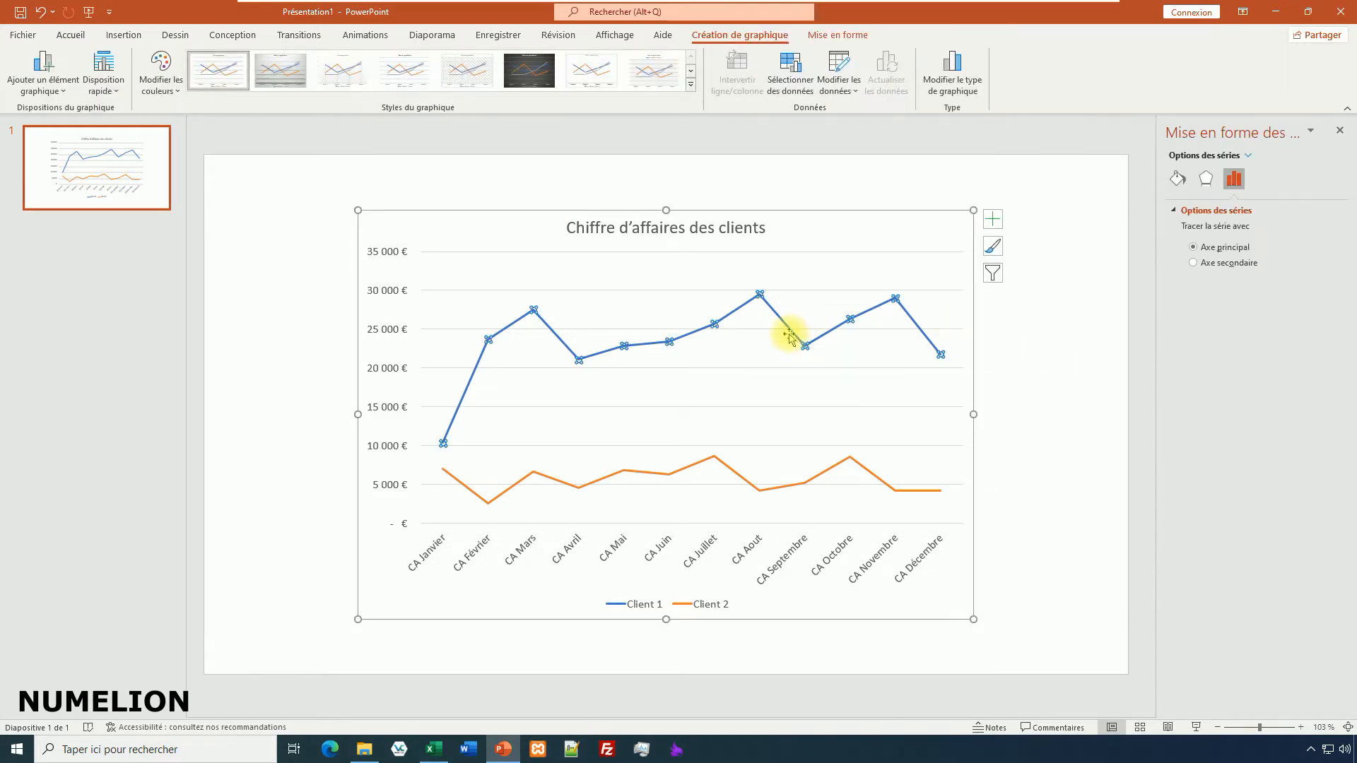
{"action": "left_click", "coordinate": [471, 231]}
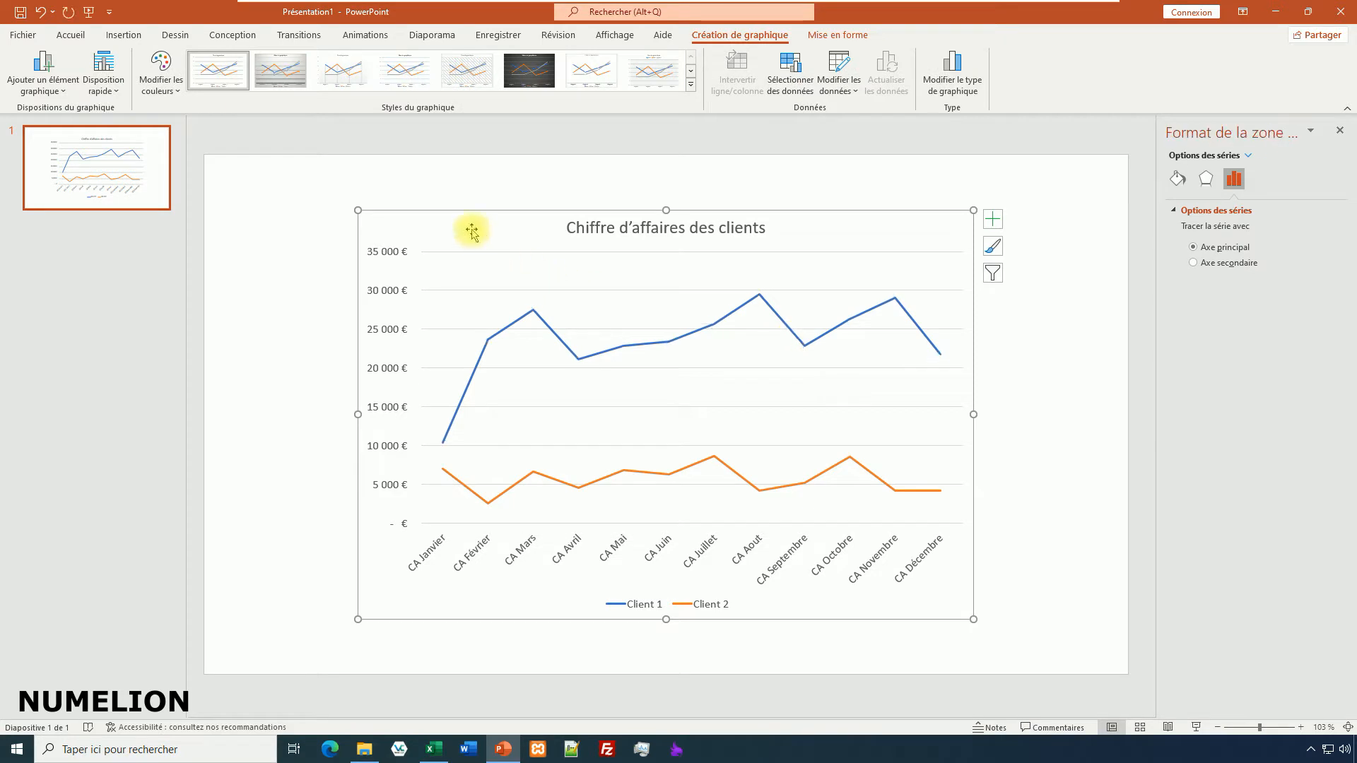
{"action": "left_click", "coordinate": [342, 35]}
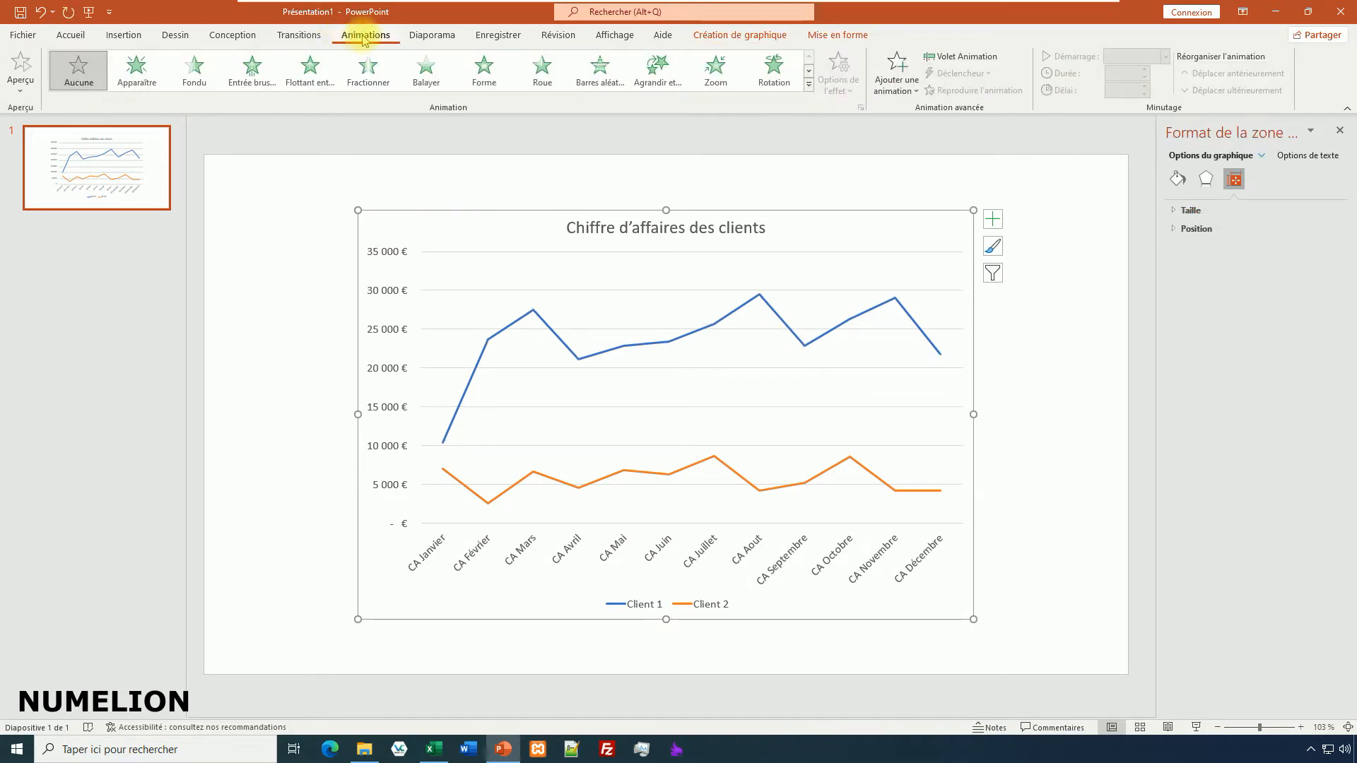
{"action": "left_click", "coordinate": [808, 85]}
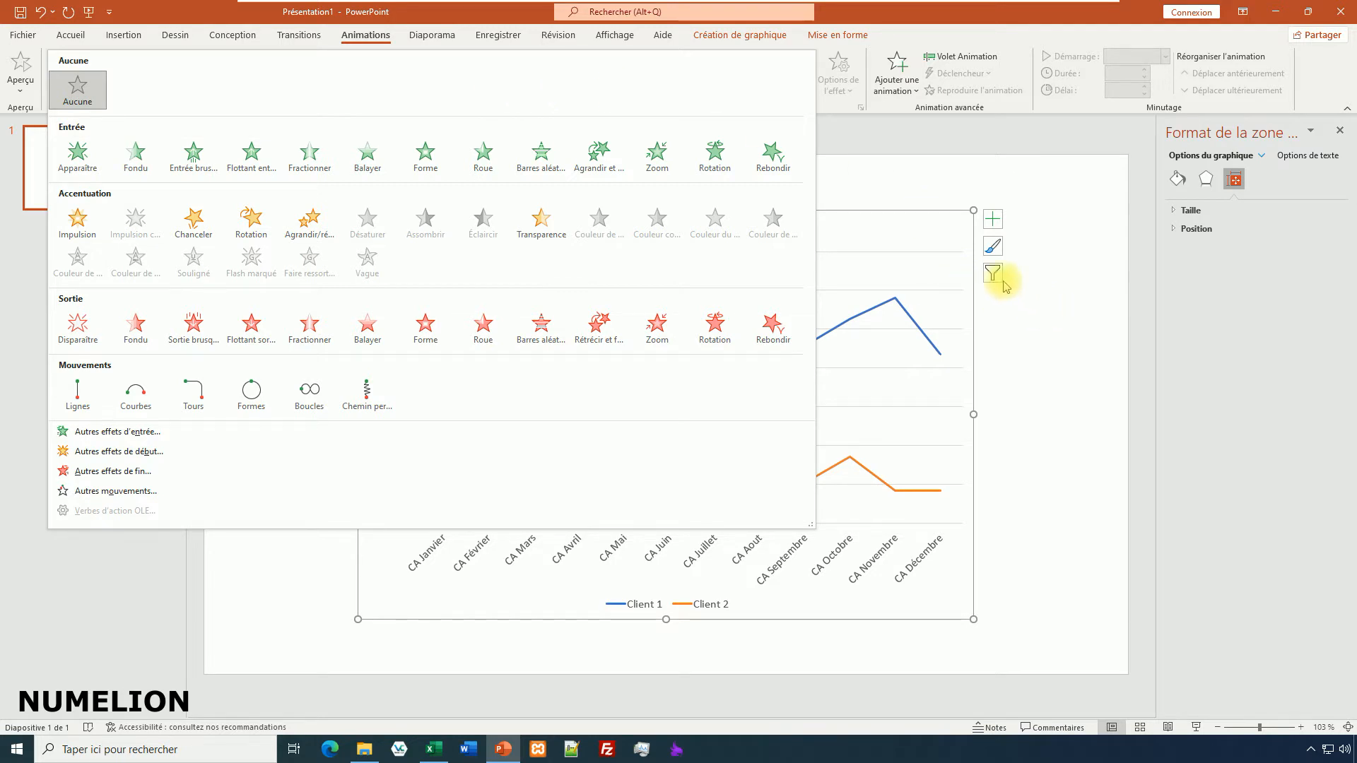
{"action": "left_click", "coordinate": [1045, 311]}
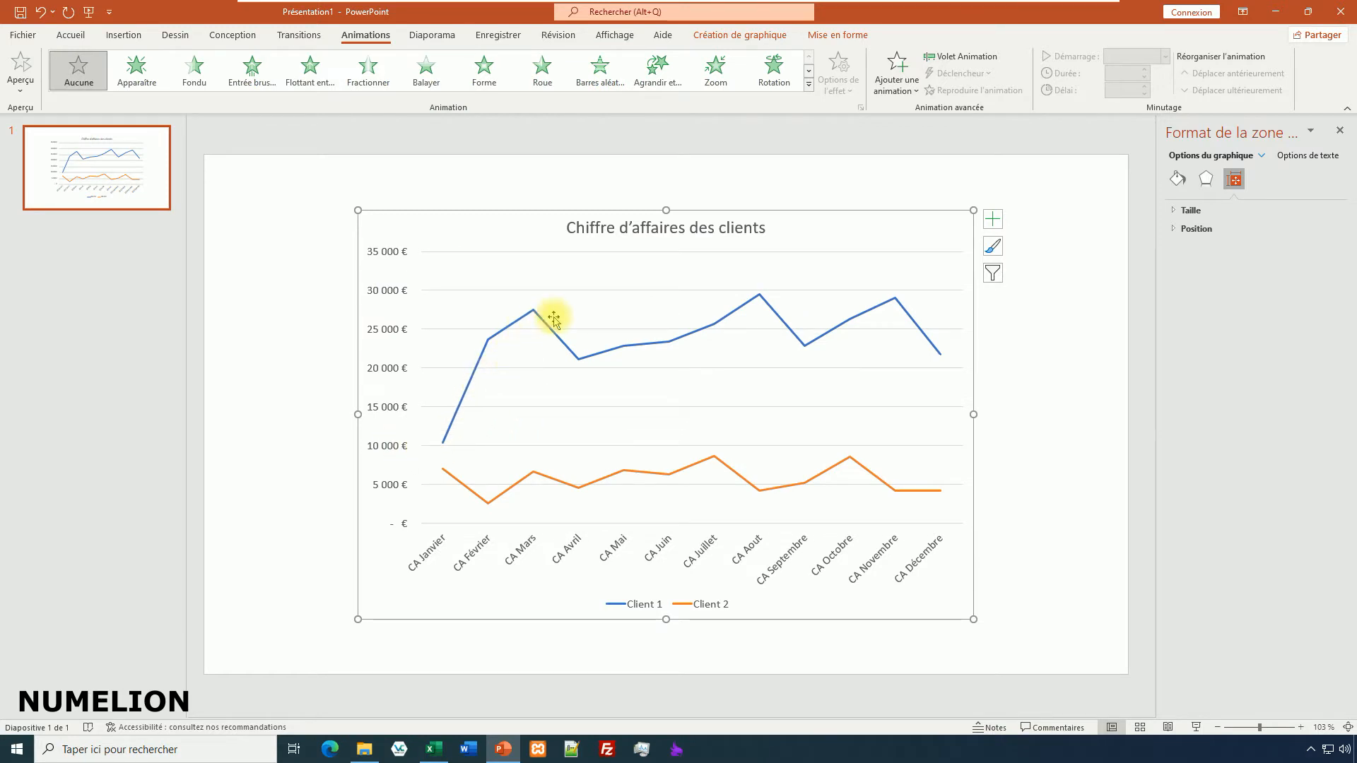
{"action": "key", "text": "Escape"}
{"action": "left_click", "coordinate": [827, 219]}
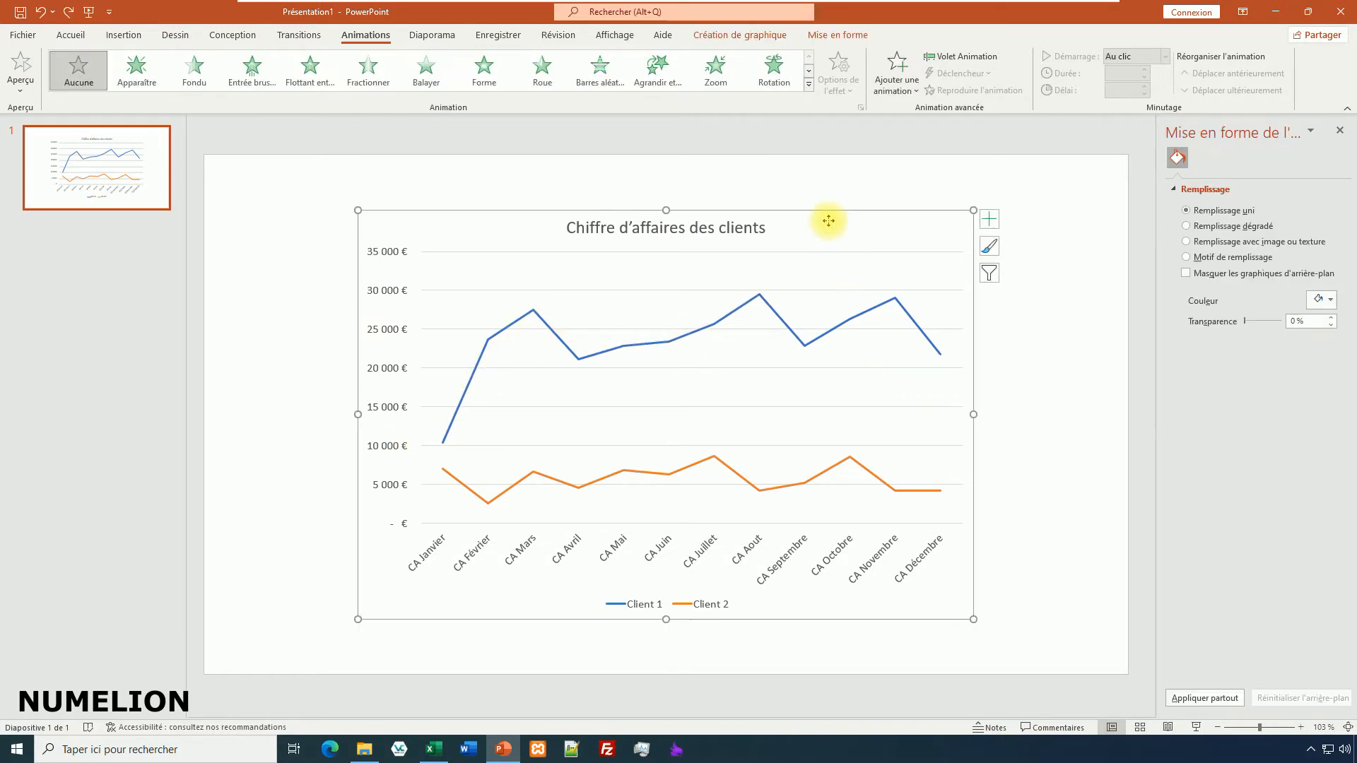
{"action": "left_click", "coordinate": [416, 73]}
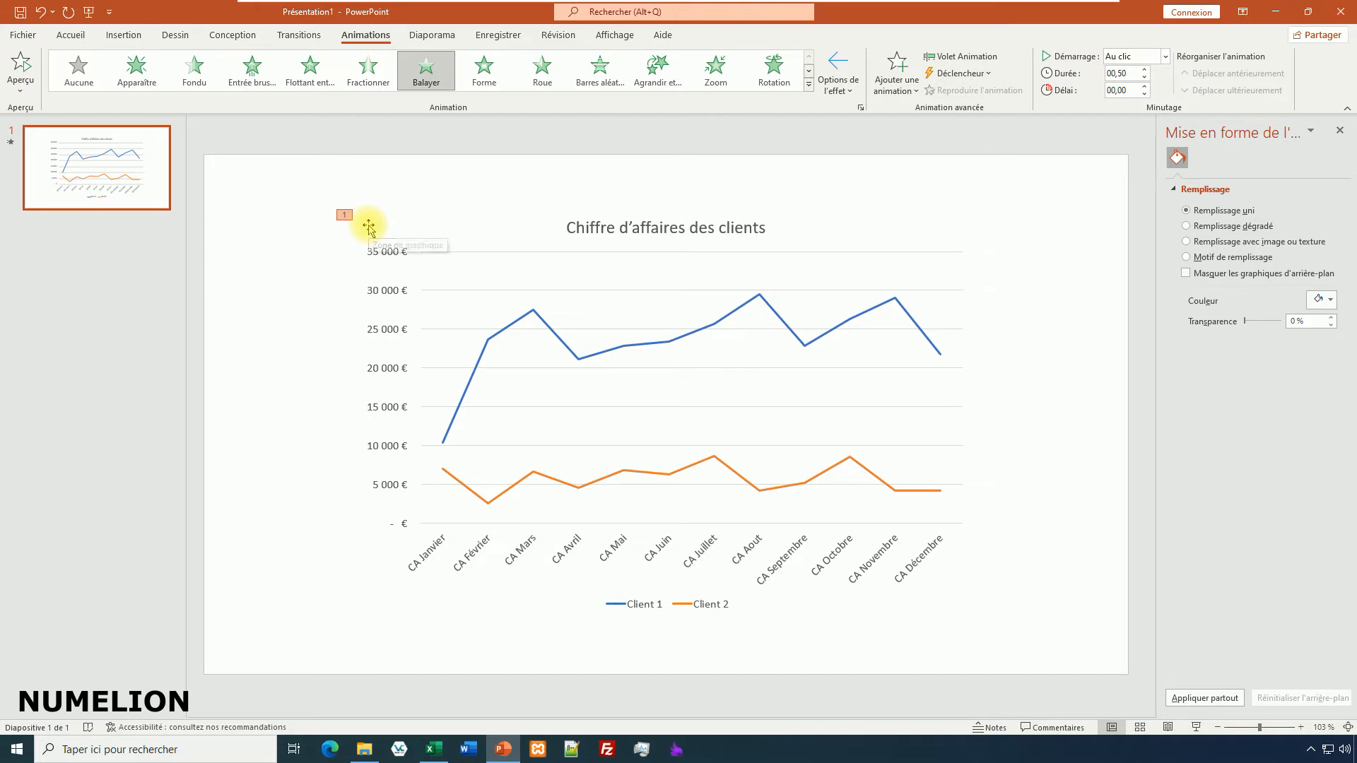
{"action": "left_click", "coordinate": [24, 66]}
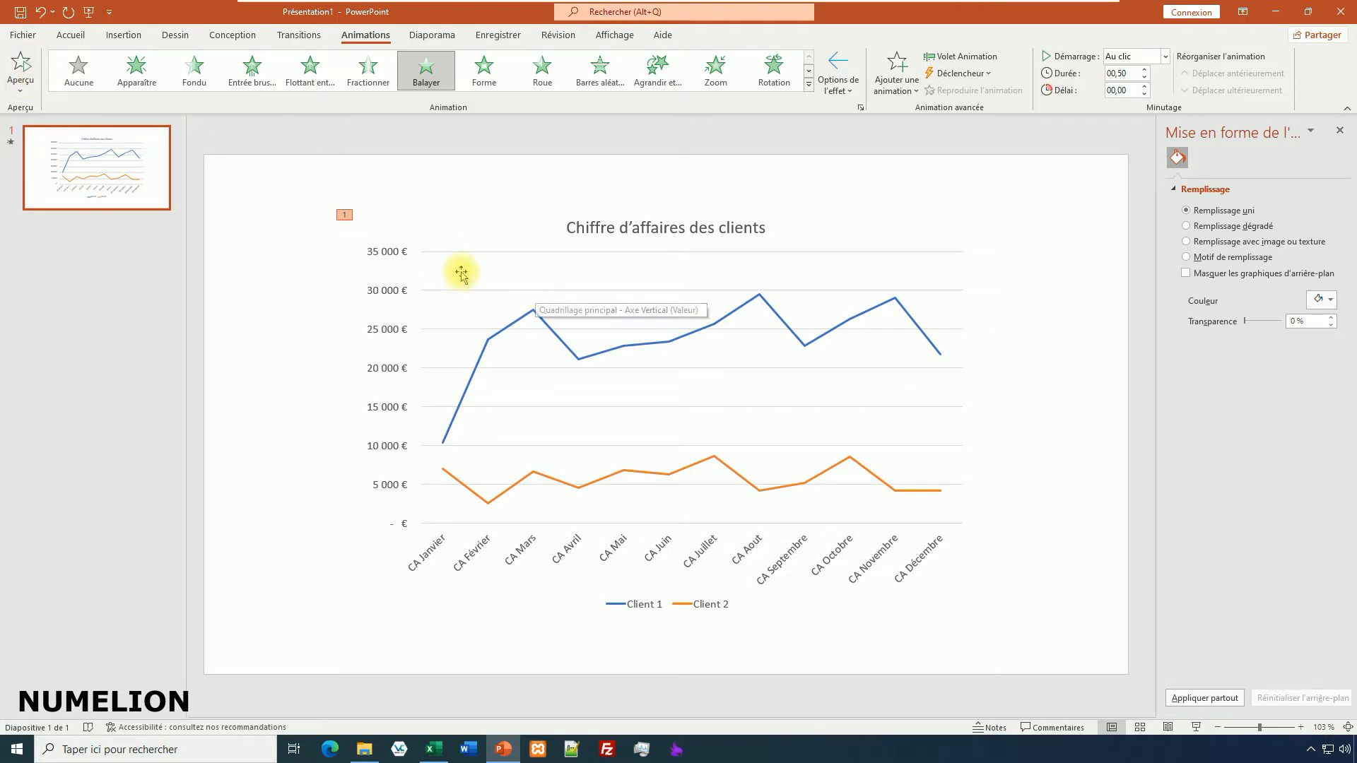
Set the chart animation's direction to À partir de la gauche and its sequence to Par série, and preview it.
{"action": "left_click", "coordinate": [542, 327]}
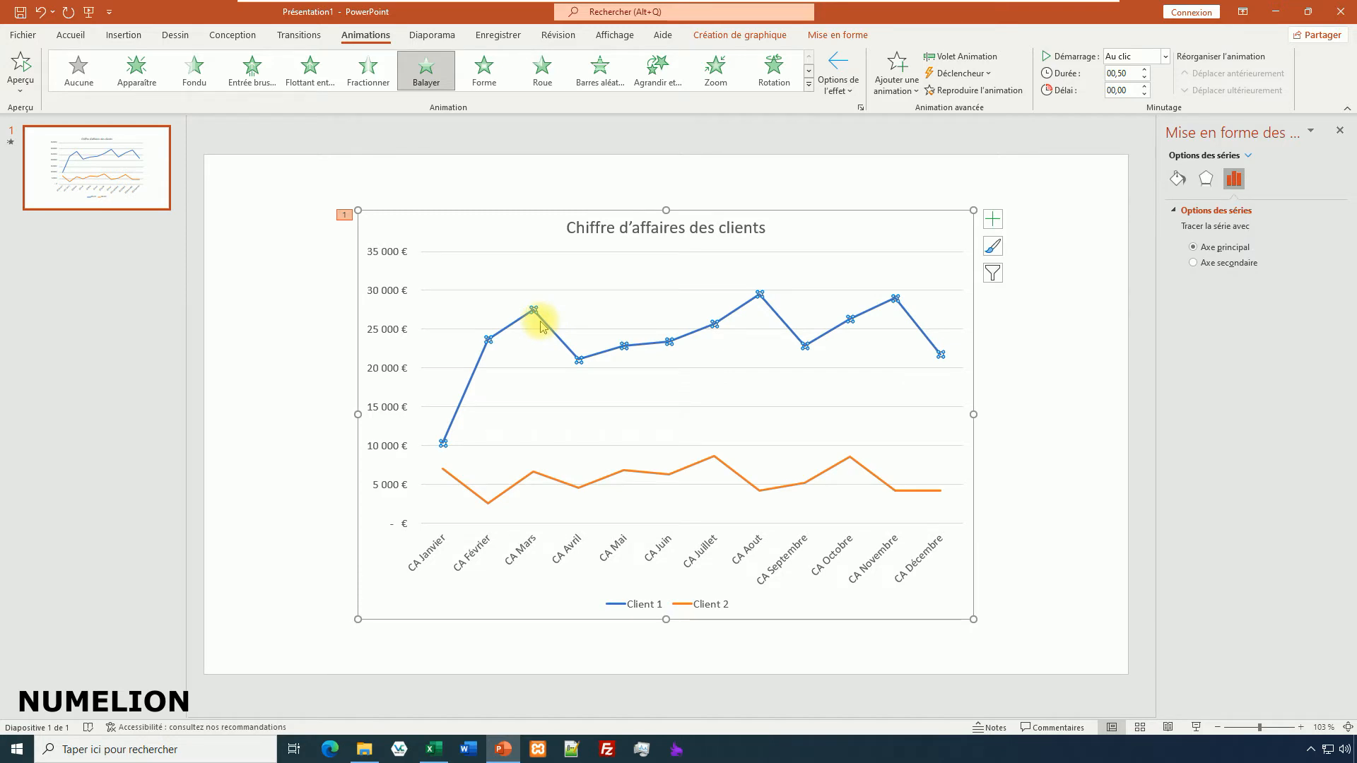
{"action": "left_click", "coordinate": [838, 86]}
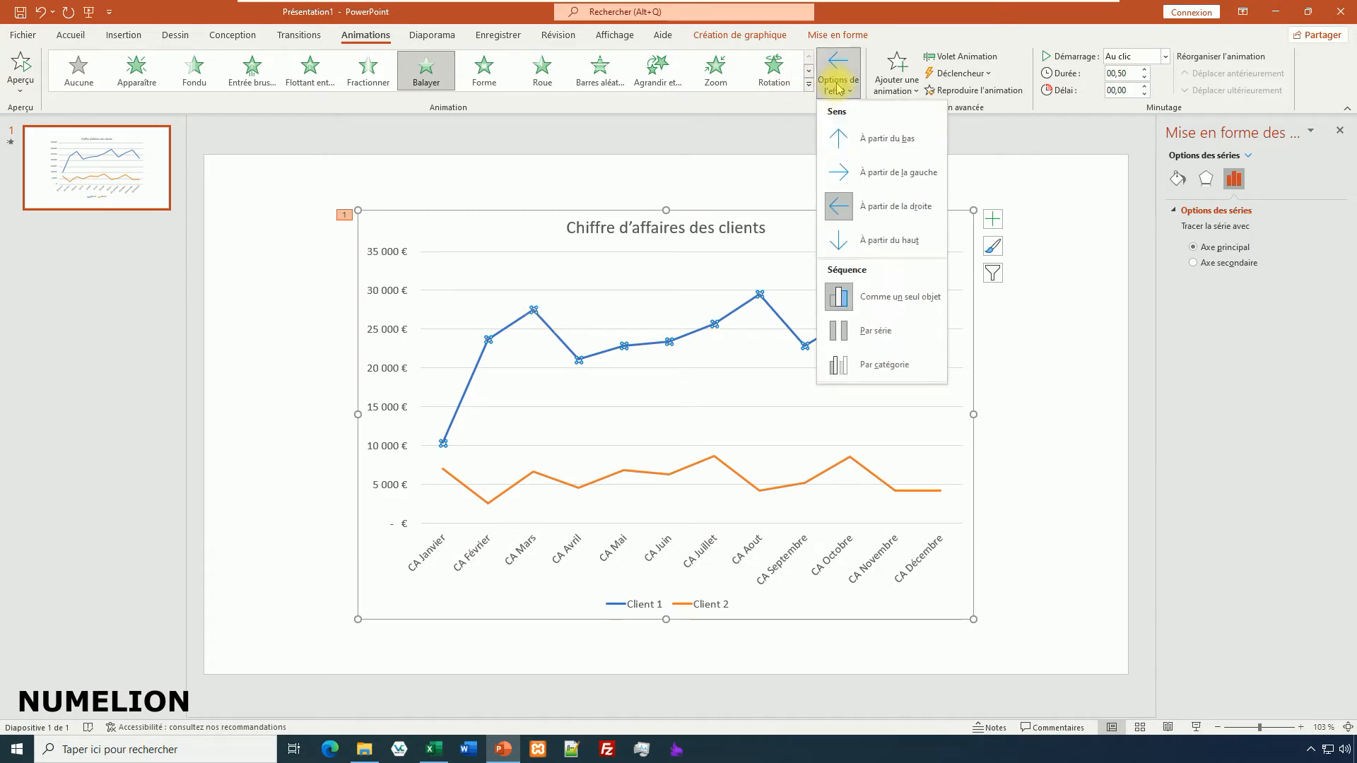
{"action": "left_click", "coordinate": [869, 177]}
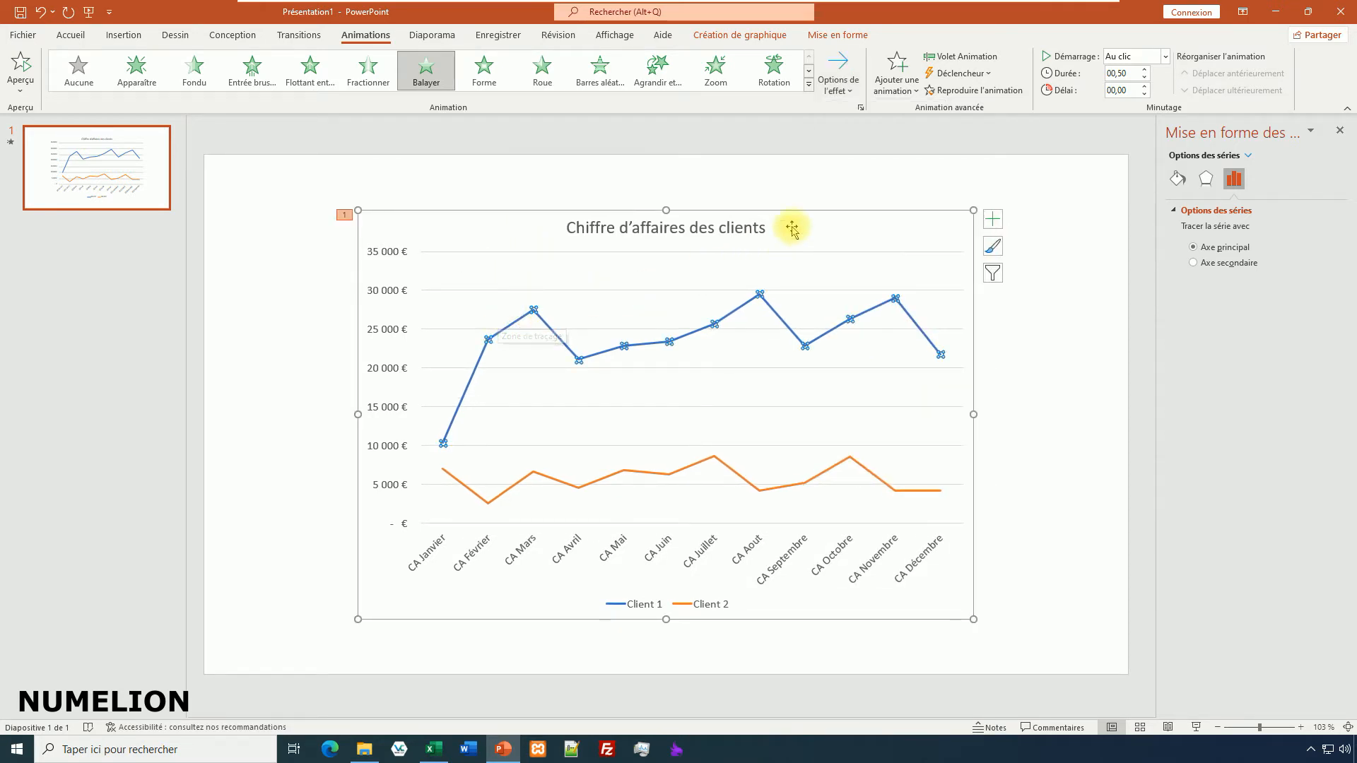
{"action": "left_click", "coordinate": [832, 88]}
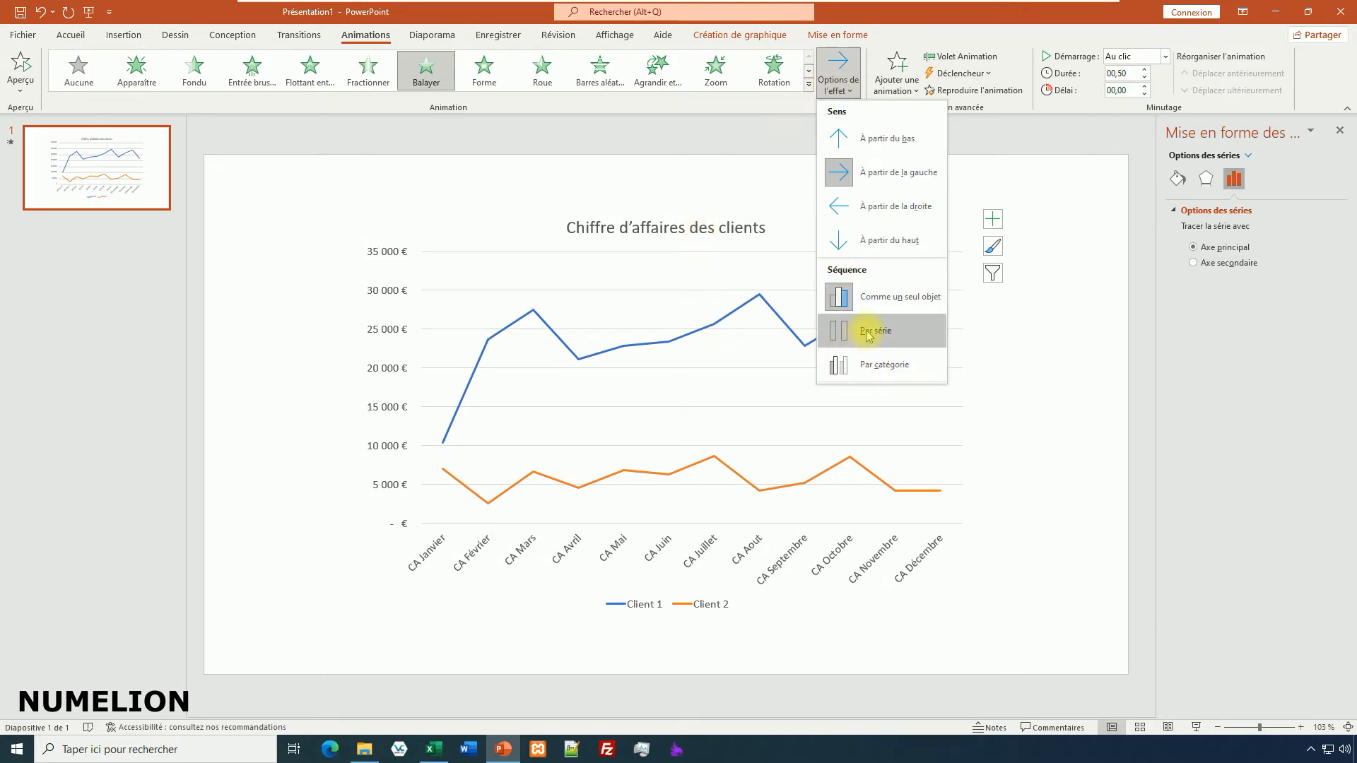
{"action": "left_click", "coordinate": [848, 345]}
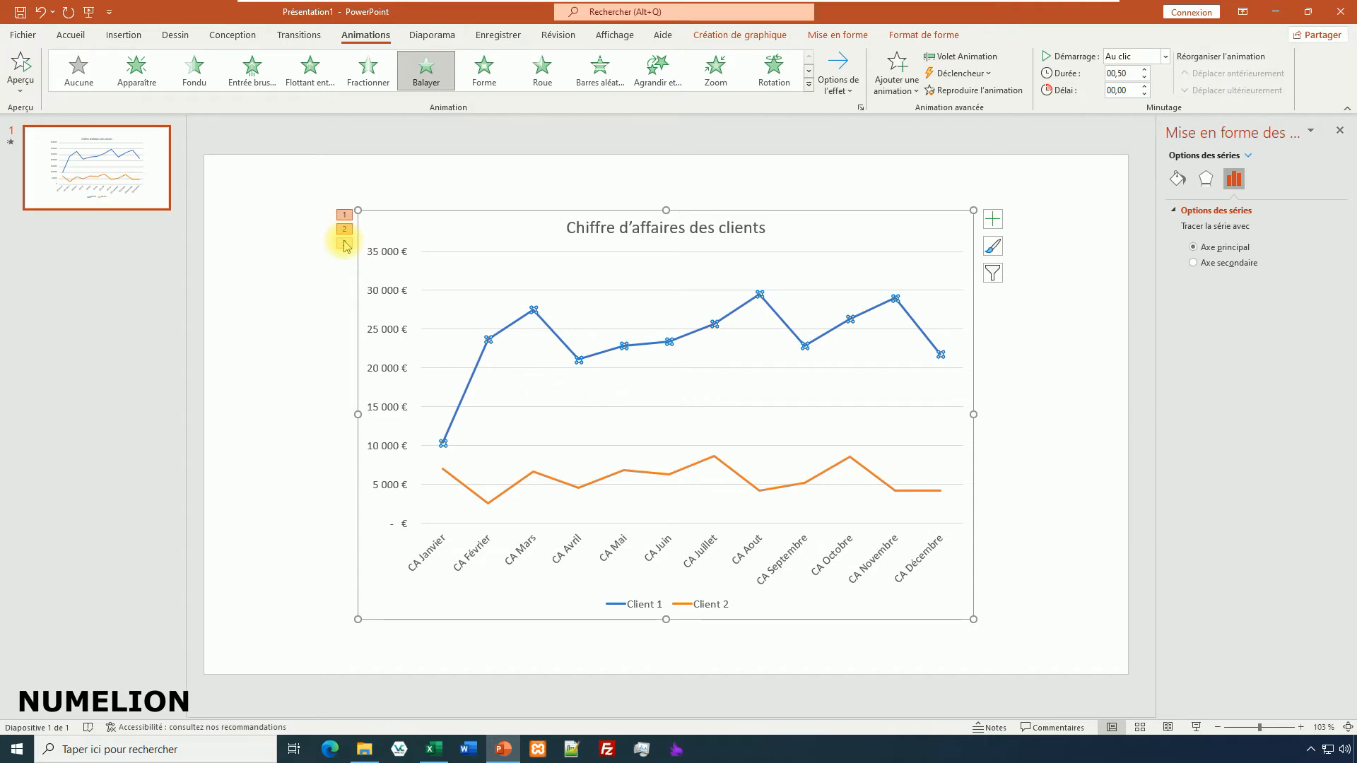
{"action": "left_click", "coordinate": [20, 65]}
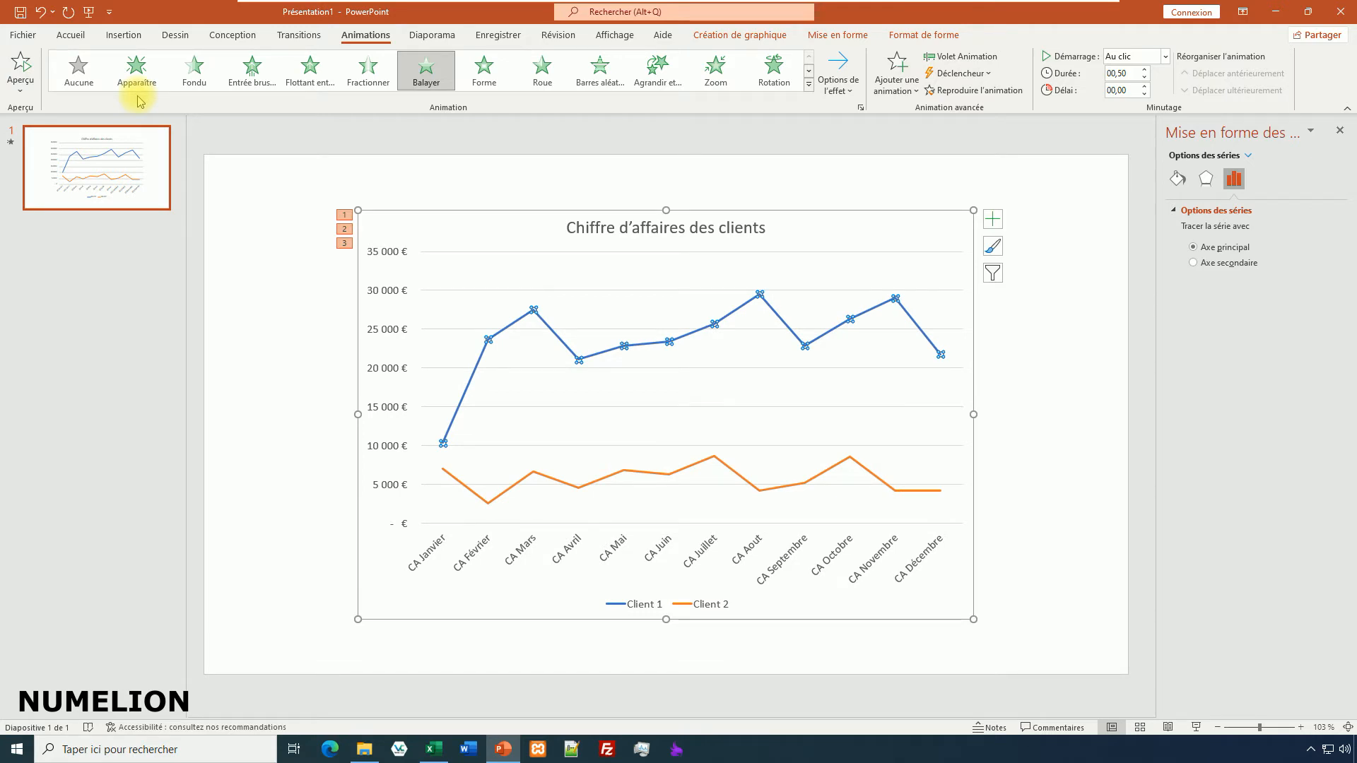
Remove the first of the chart's three animation effects and preview the remaining ones.
{"action": "left_click", "coordinate": [256, 262]}
{"action": "left_click", "coordinate": [344, 215]}
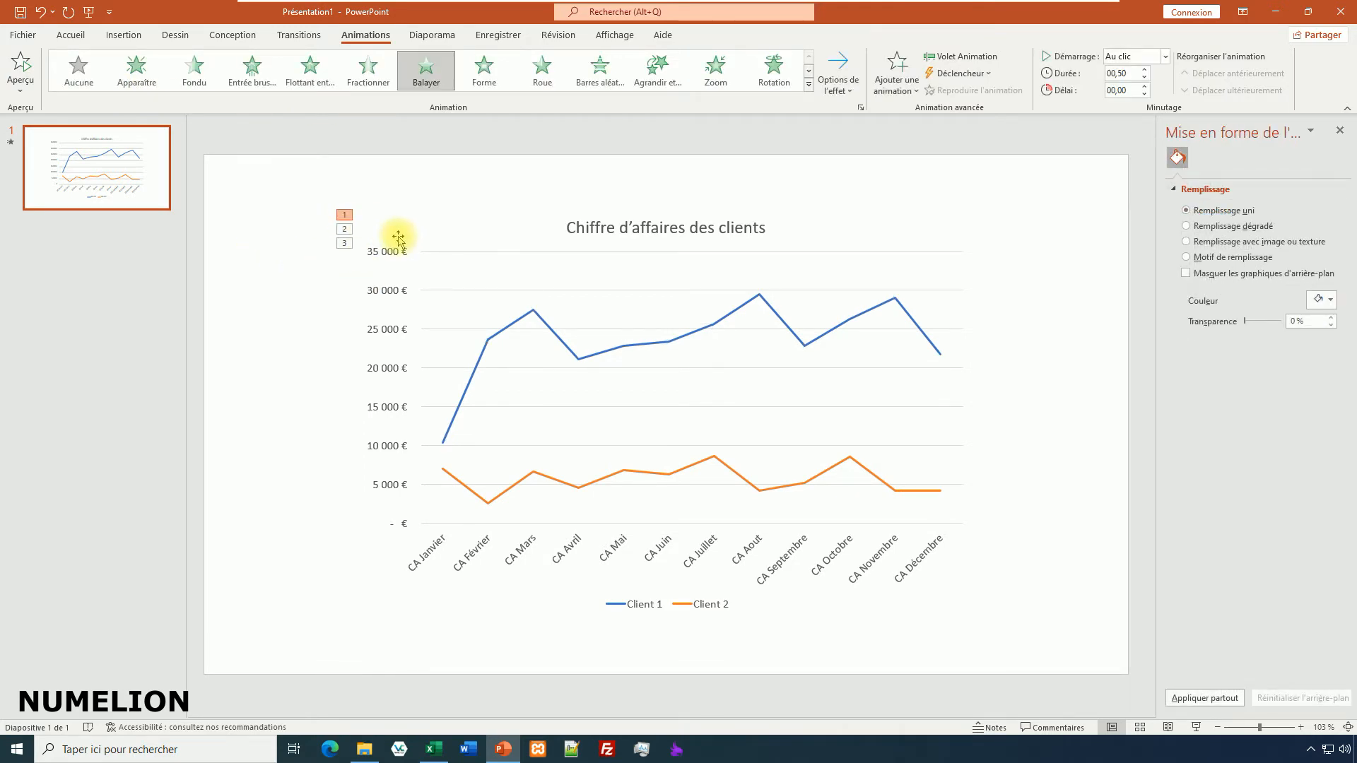
{"action": "left_click", "coordinate": [429, 237]}
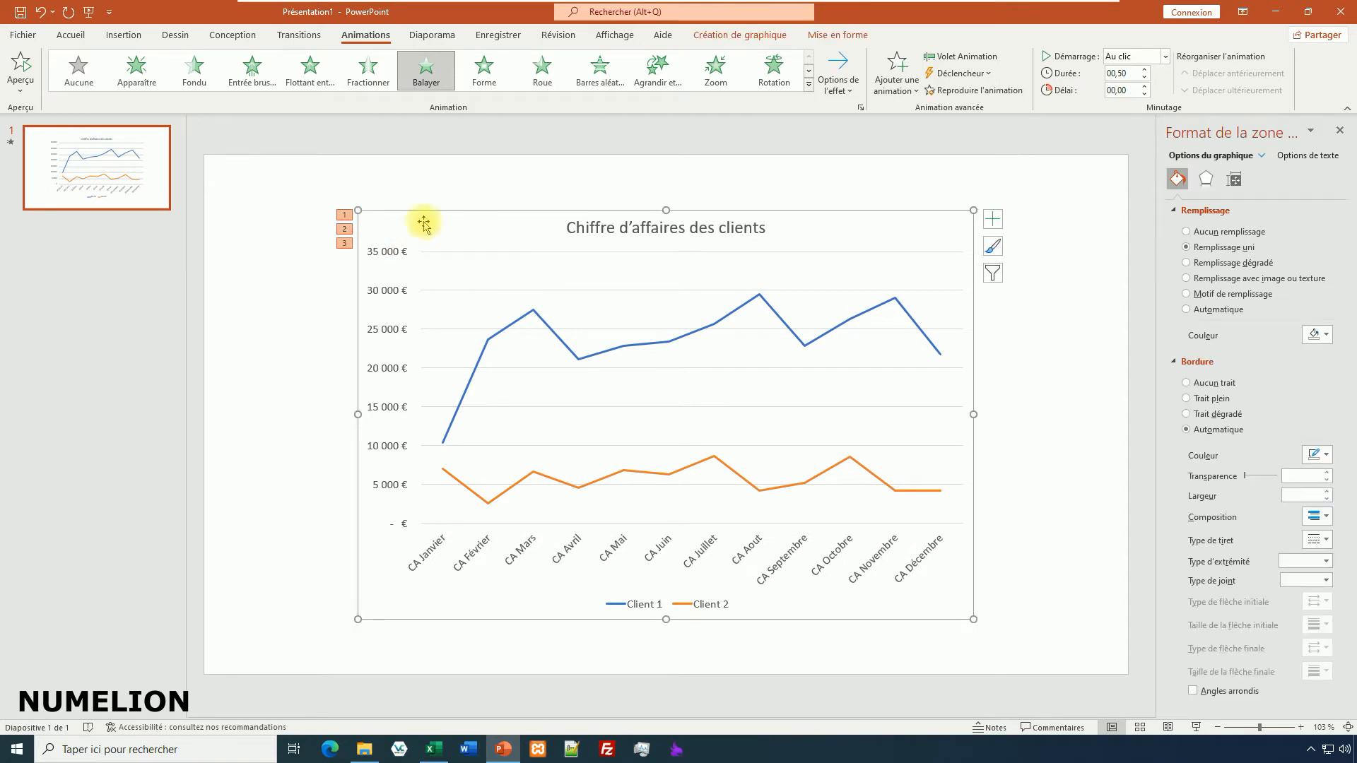
{"action": "left_click", "coordinate": [345, 216]}
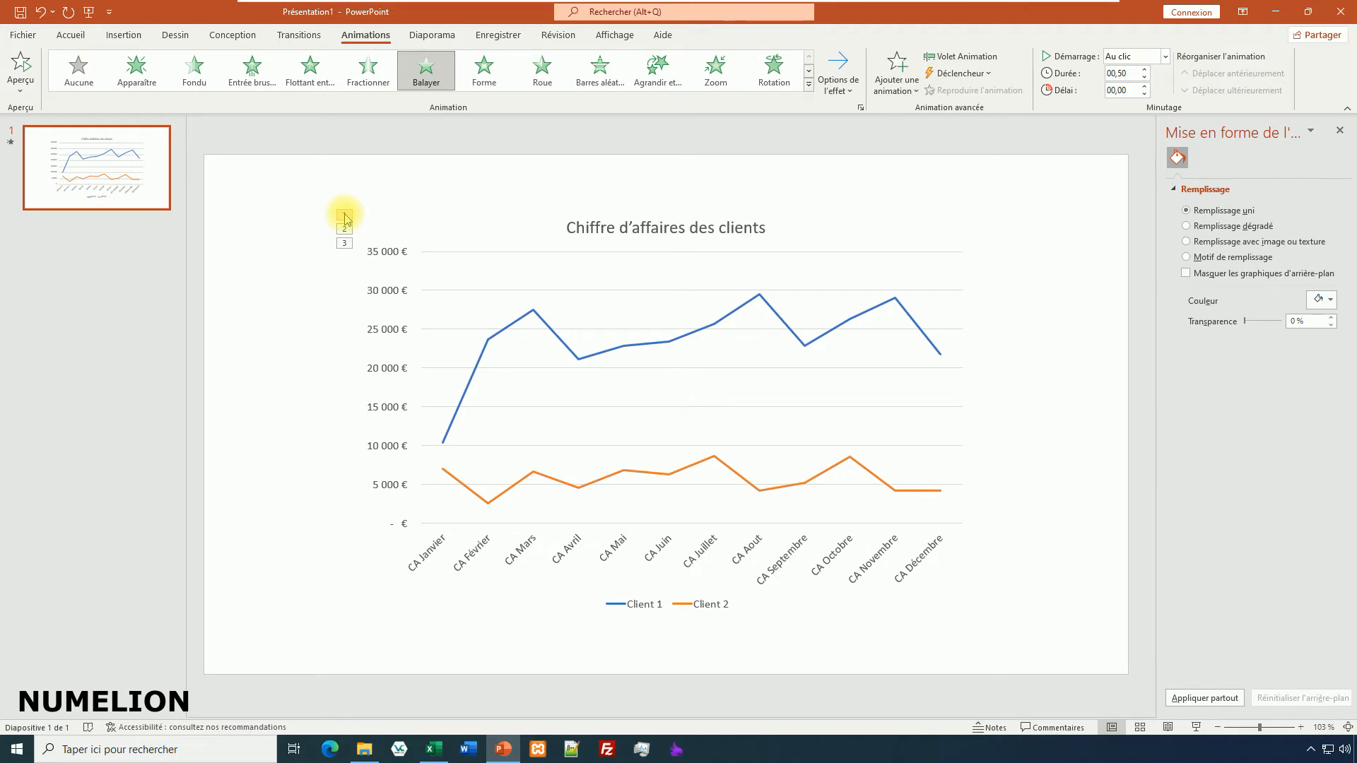
{"action": "left_click", "coordinate": [69, 69]}
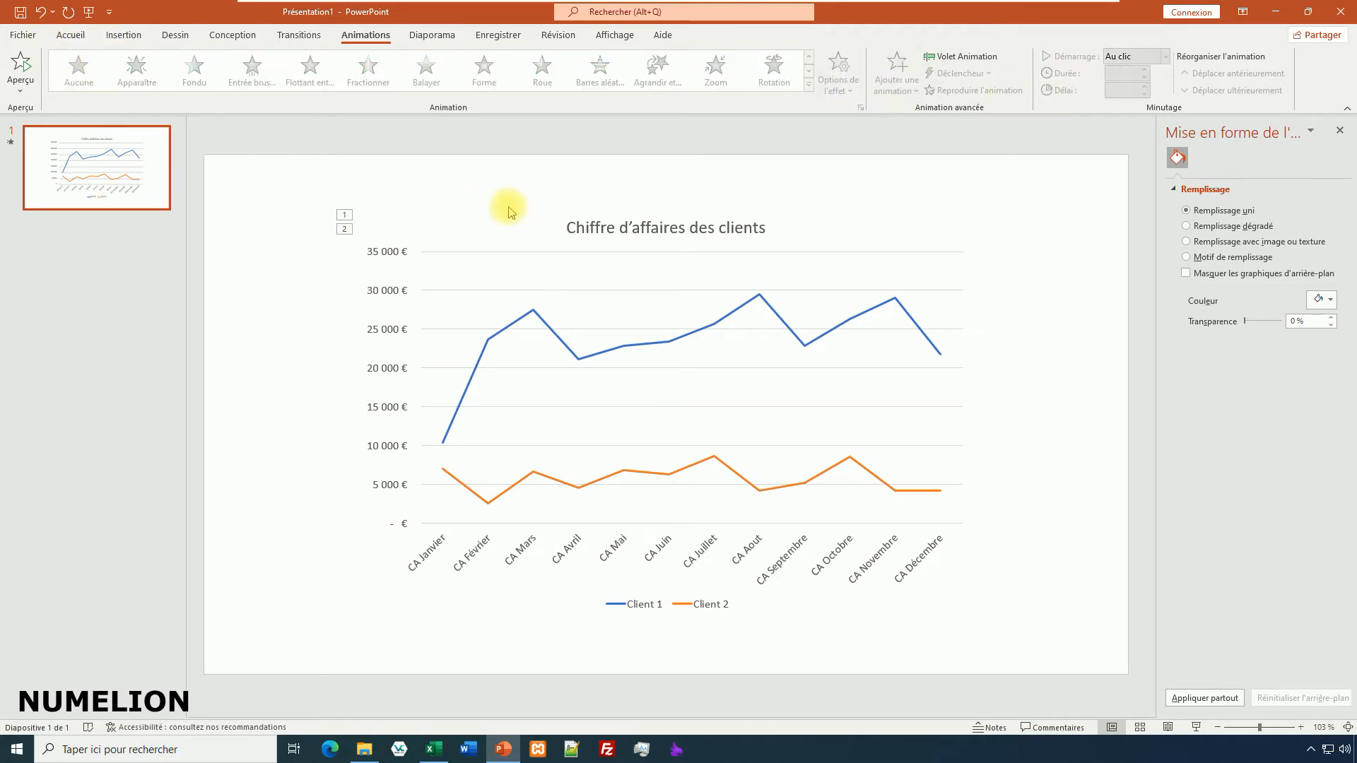
{"action": "left_click", "coordinate": [20, 64]}
{"action": "left_click", "coordinate": [560, 344]}
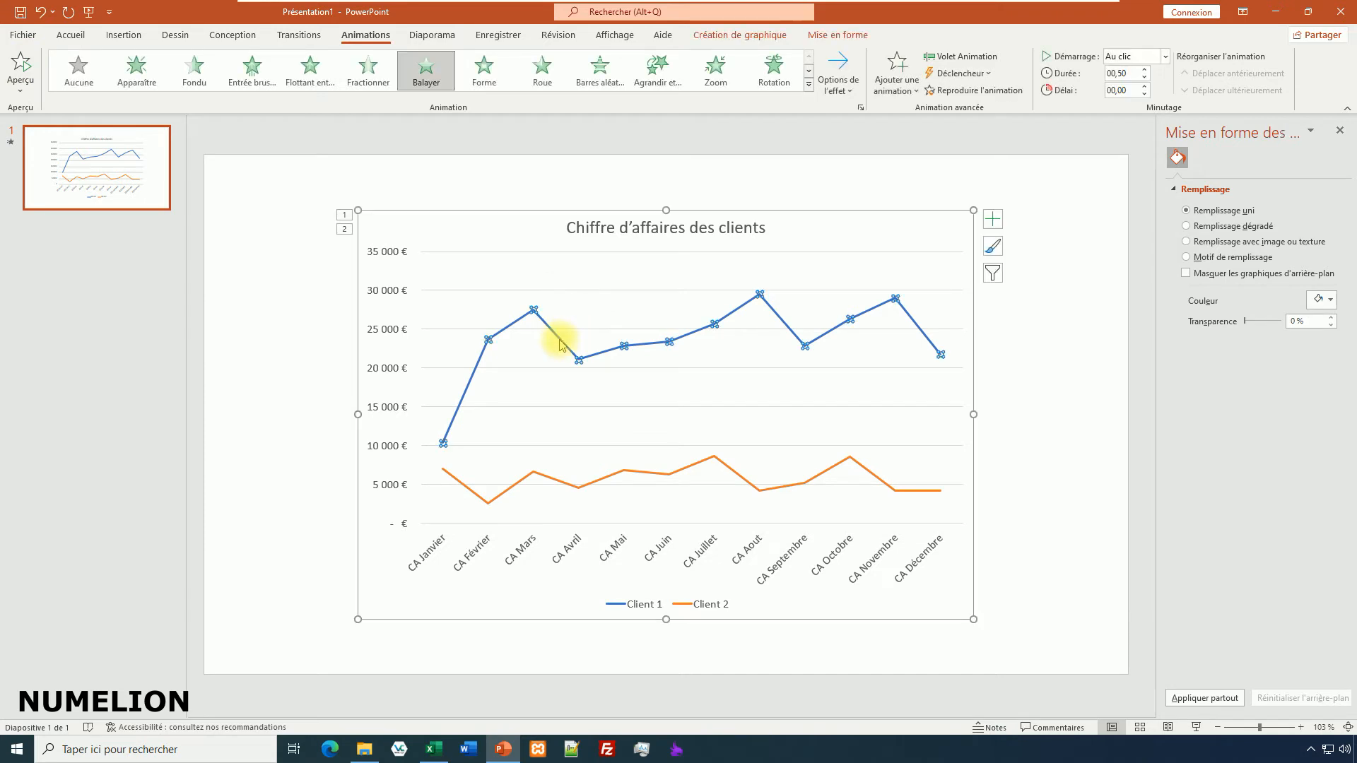
{"action": "left_click", "coordinate": [605, 485]}
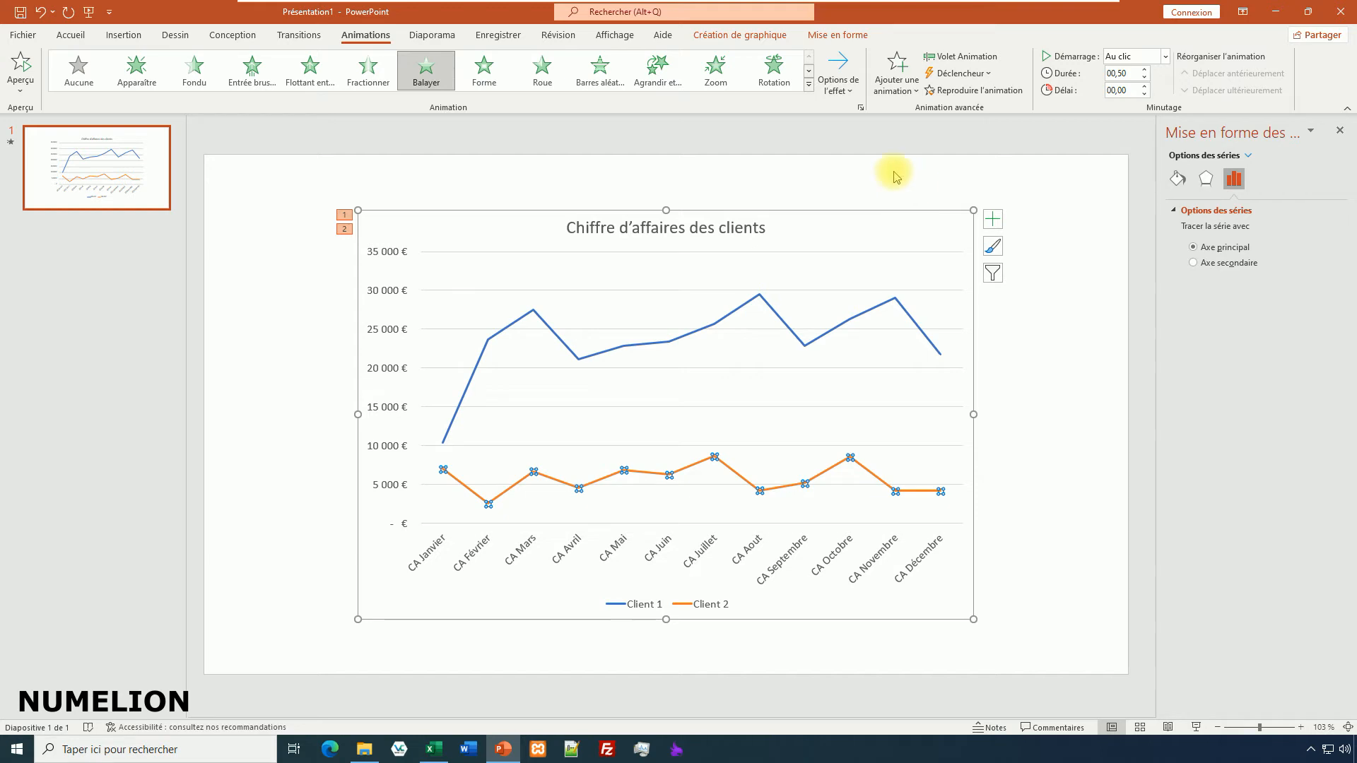
{"action": "left_click", "coordinate": [713, 328]}
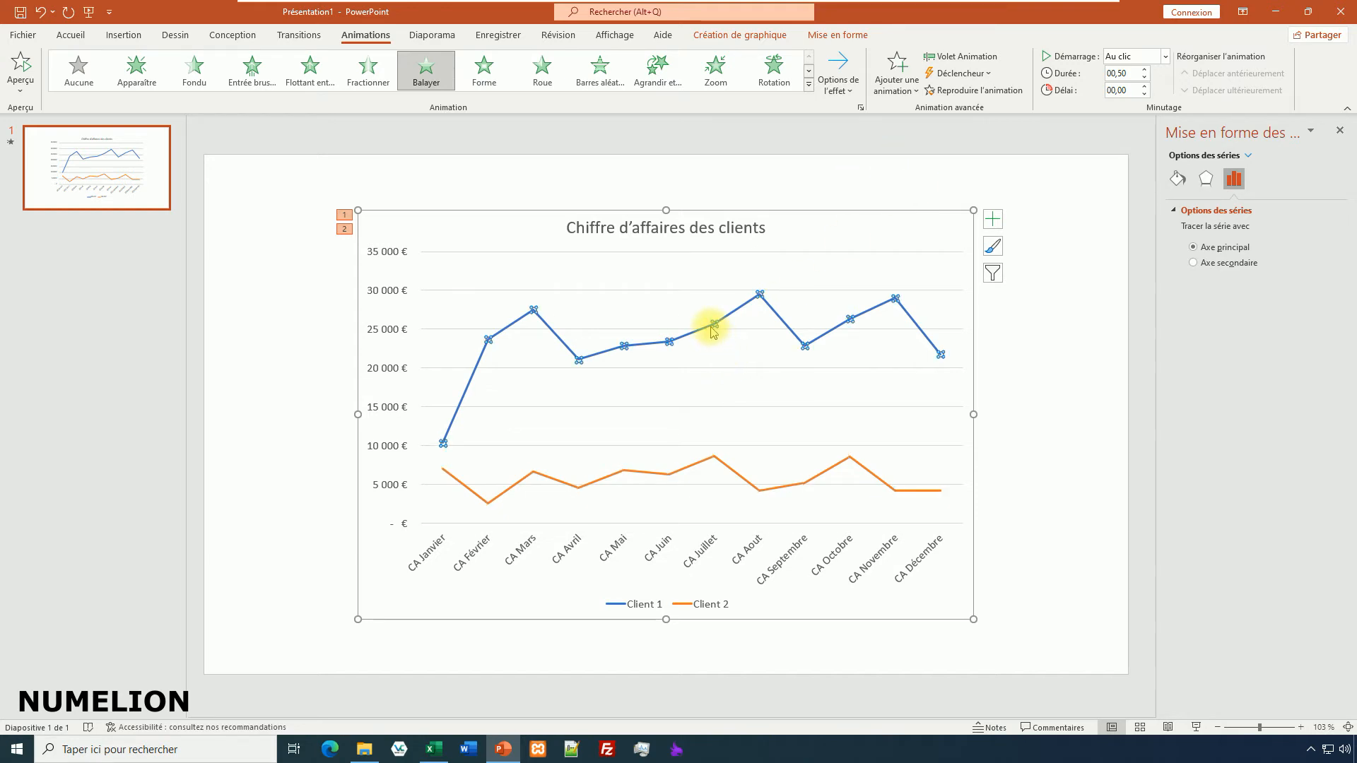
{"action": "left_click", "coordinate": [809, 84]}
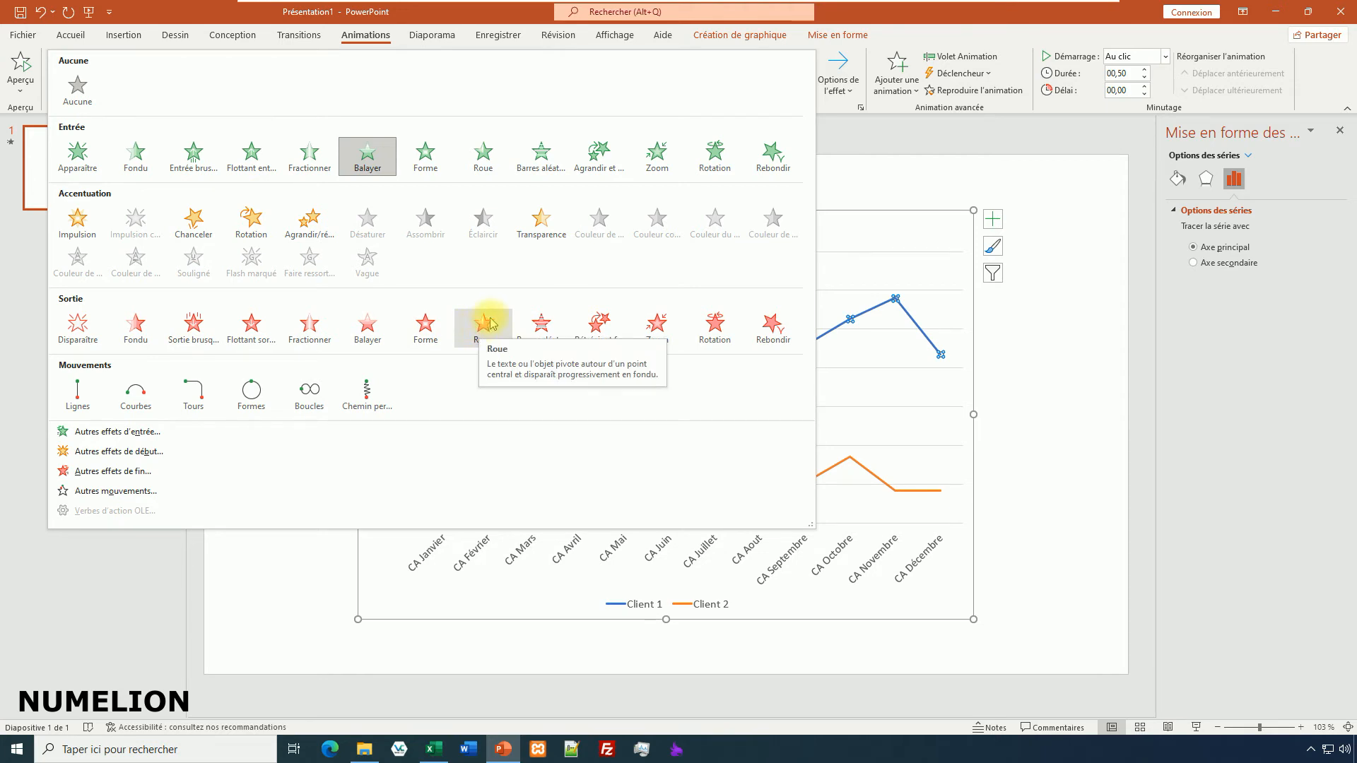
{"action": "key", "text": "Escape"}
{"action": "left_click", "coordinate": [838, 74]}
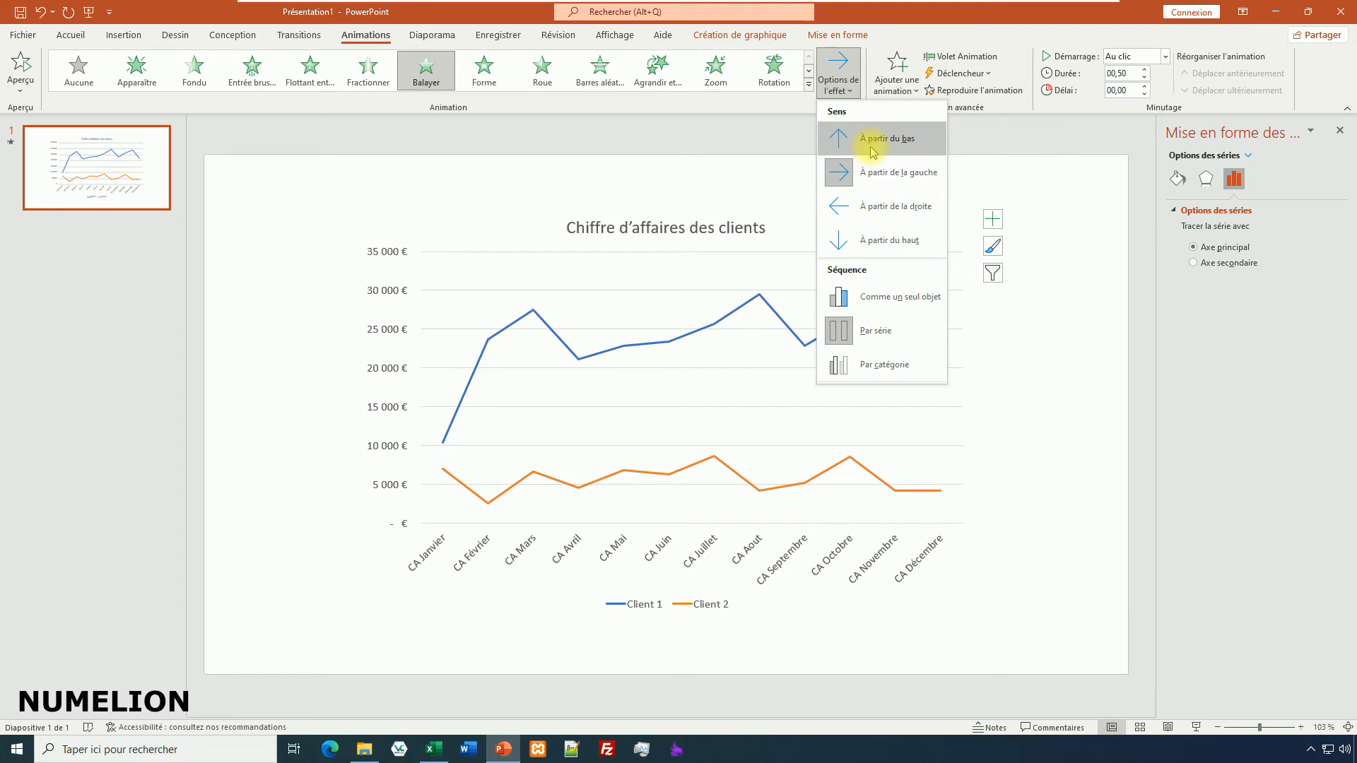
{"action": "left_click", "coordinate": [880, 332]}
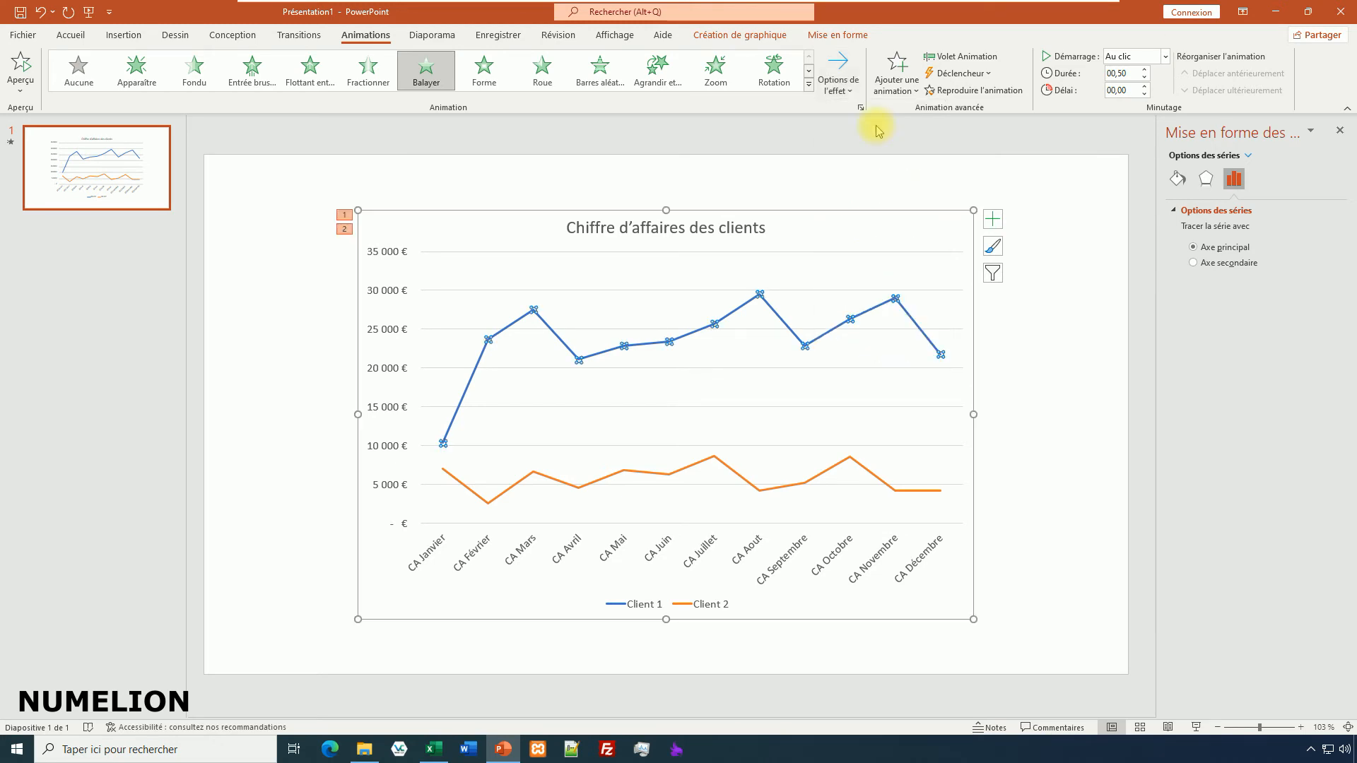
Set the duration of the chart's first animation effect to 03,00 seconds.
{"action": "left_click", "coordinate": [355, 222]}
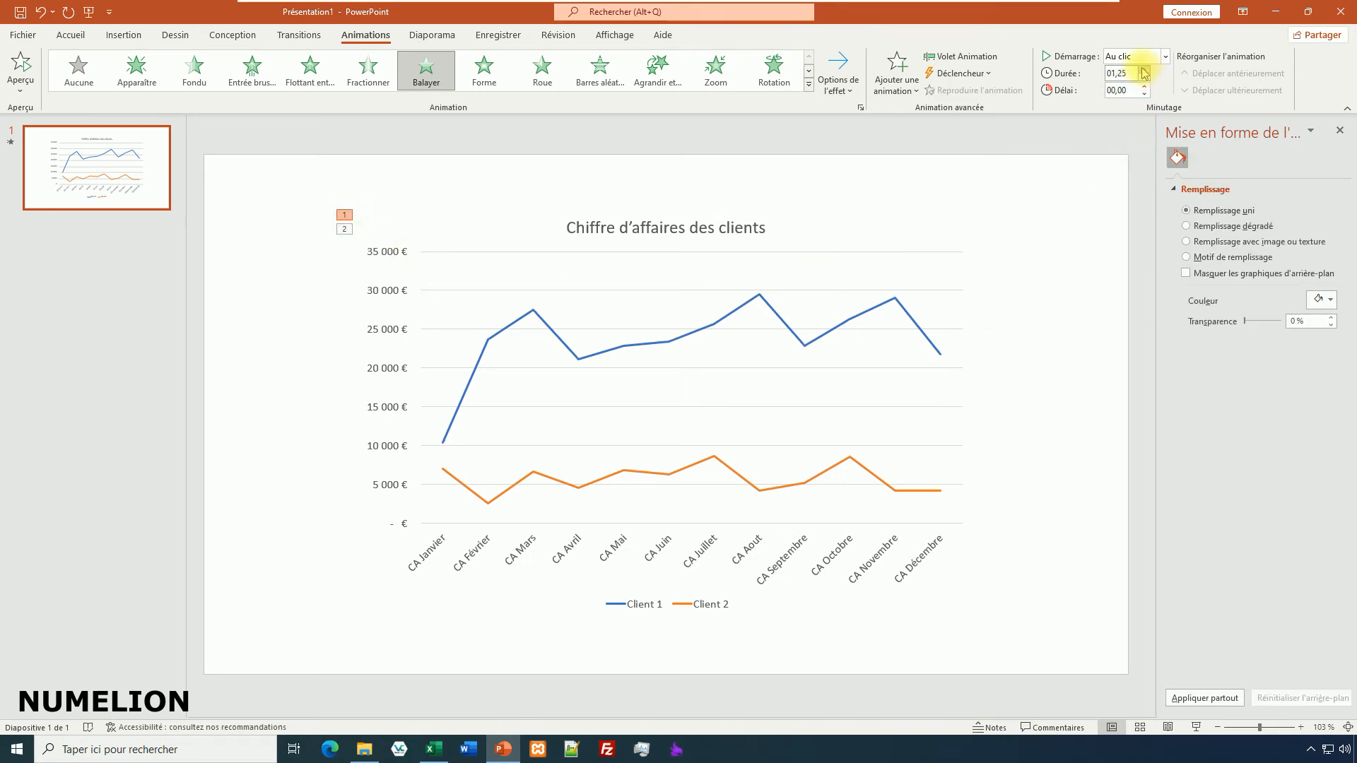
{"action": "left_click", "coordinate": [1165, 57]}
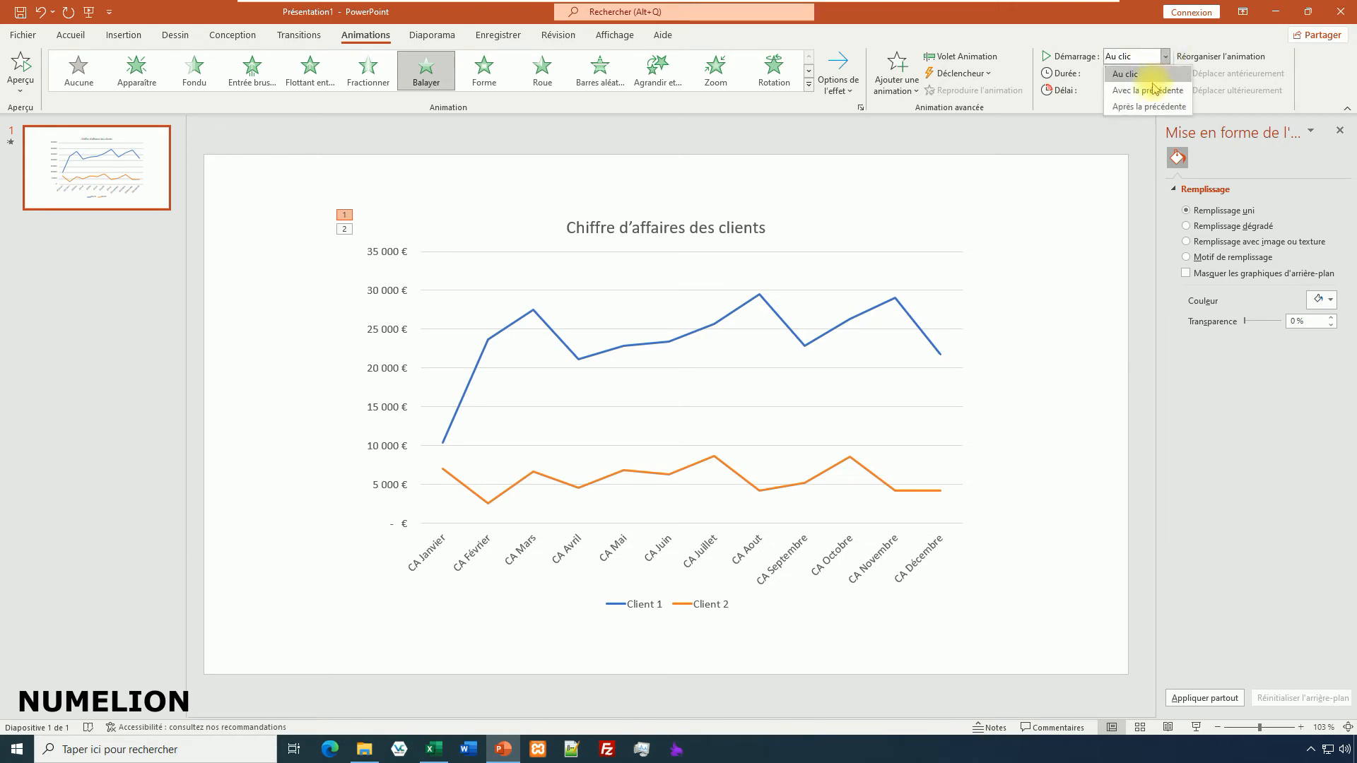
{"action": "left_click", "coordinate": [1079, 117]}
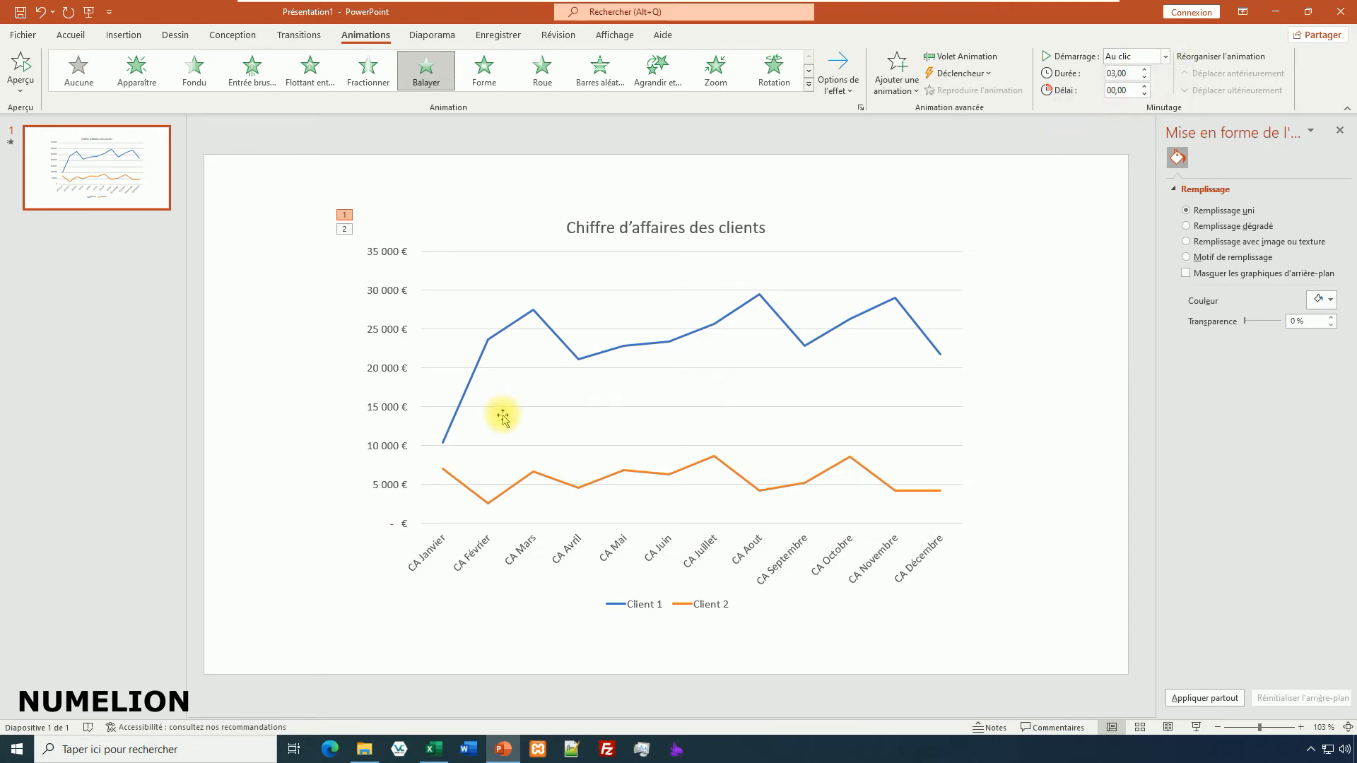
Set the duration of the chart's second animation effect to 03,00 seconds and preview the slide's animations.
{"action": "left_click", "coordinate": [345, 229]}
{"action": "left_click", "coordinate": [1145, 70]}
{"action": "left_click", "coordinate": [1145, 70]}
{"action": "left_click", "coordinate": [1144, 69]}
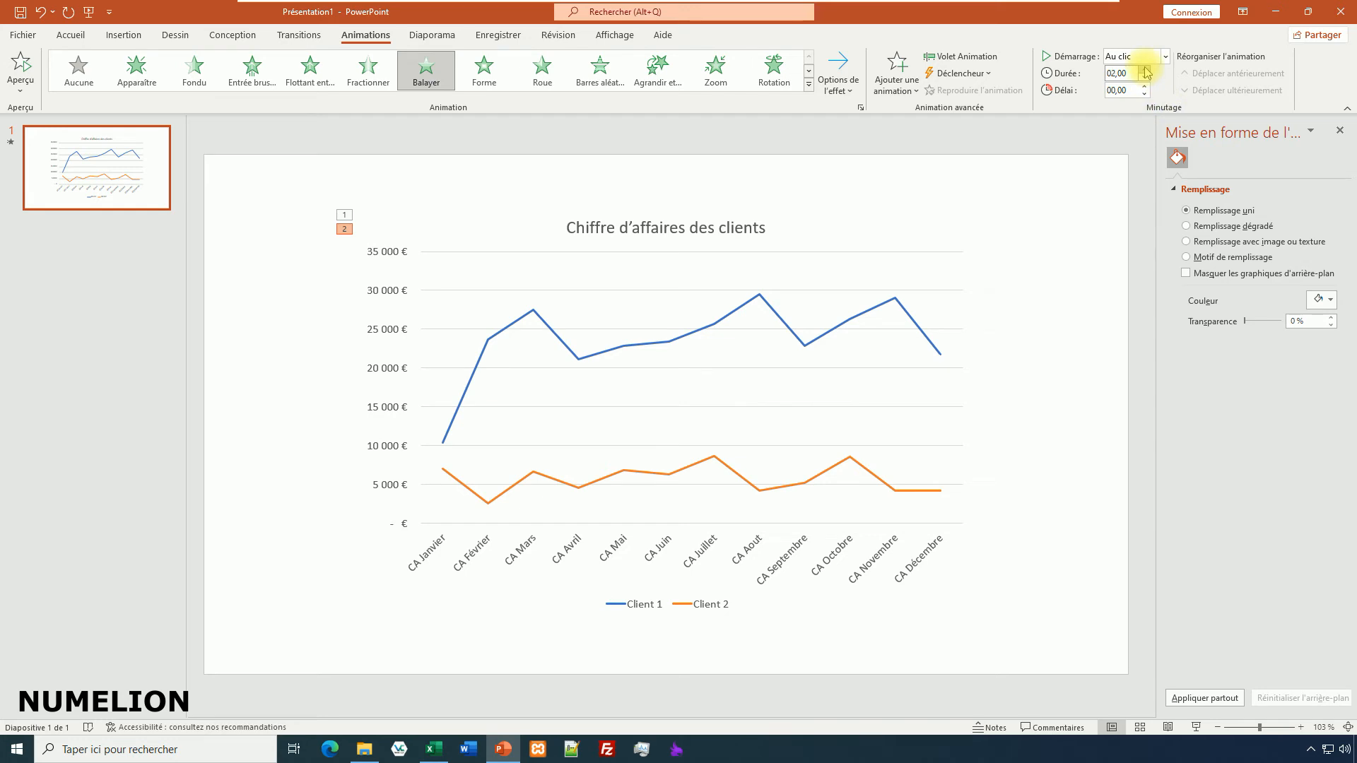
{"action": "left_click", "coordinate": [1144, 69]}
{"action": "left_click", "coordinate": [21, 65]}
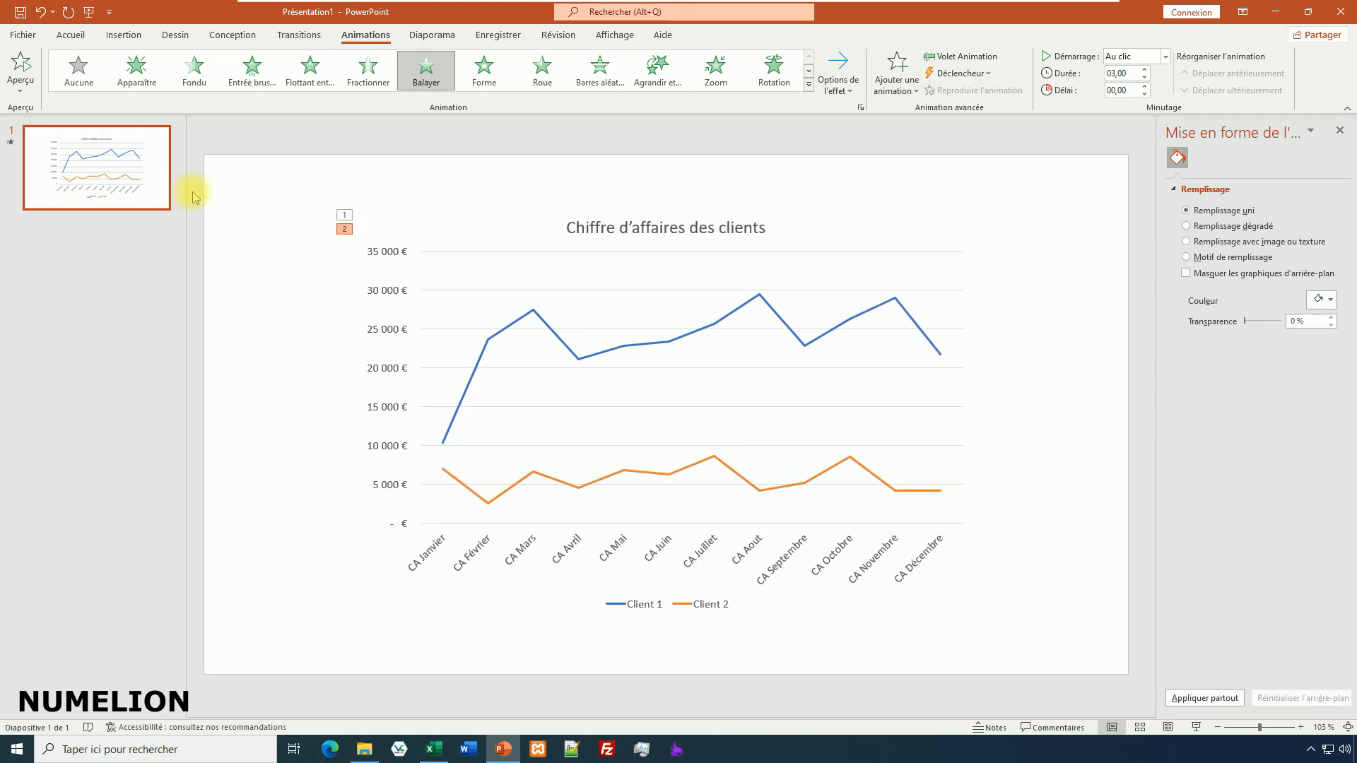
Set the chart's second animation effect to start Avec la précédente and preview both curves.
{"action": "left_click", "coordinate": [341, 214]}
{"action": "left_click", "coordinate": [346, 230]}
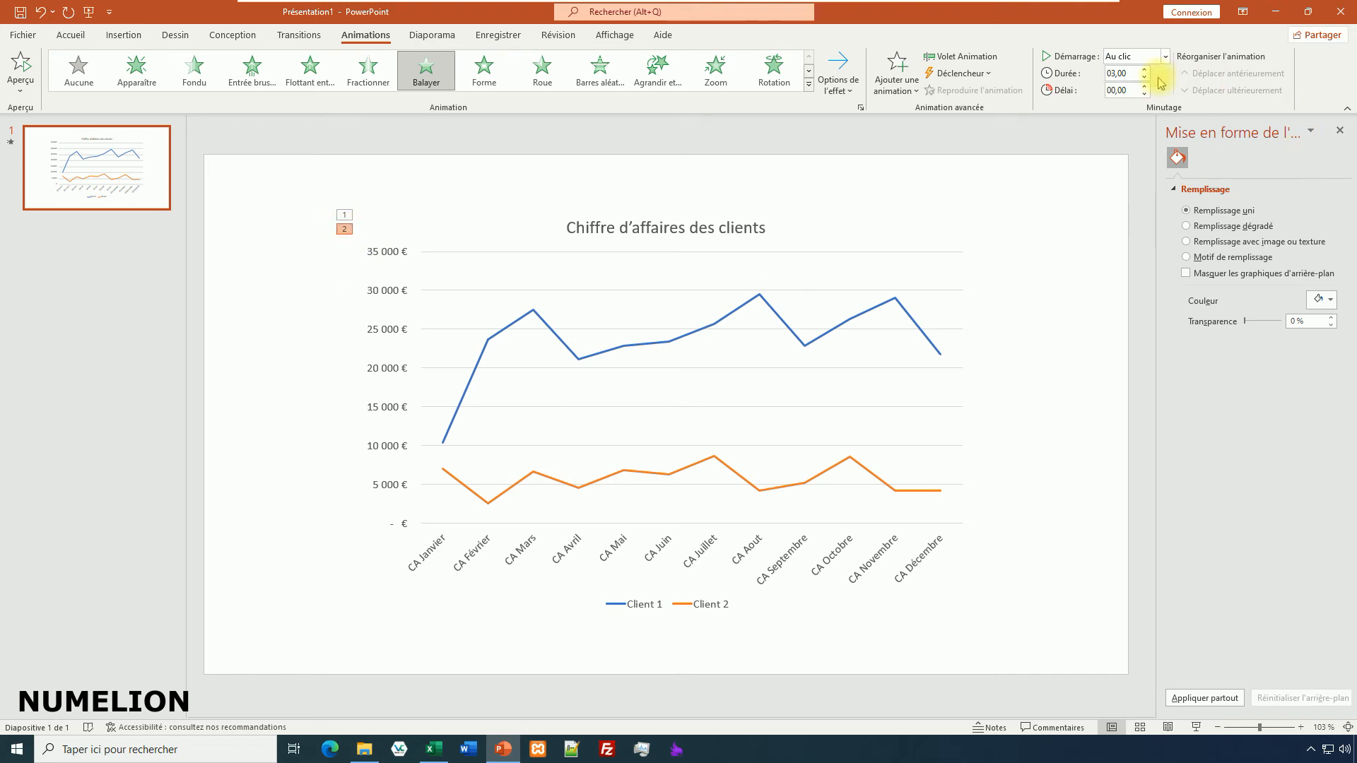
{"action": "left_click", "coordinate": [1131, 56]}
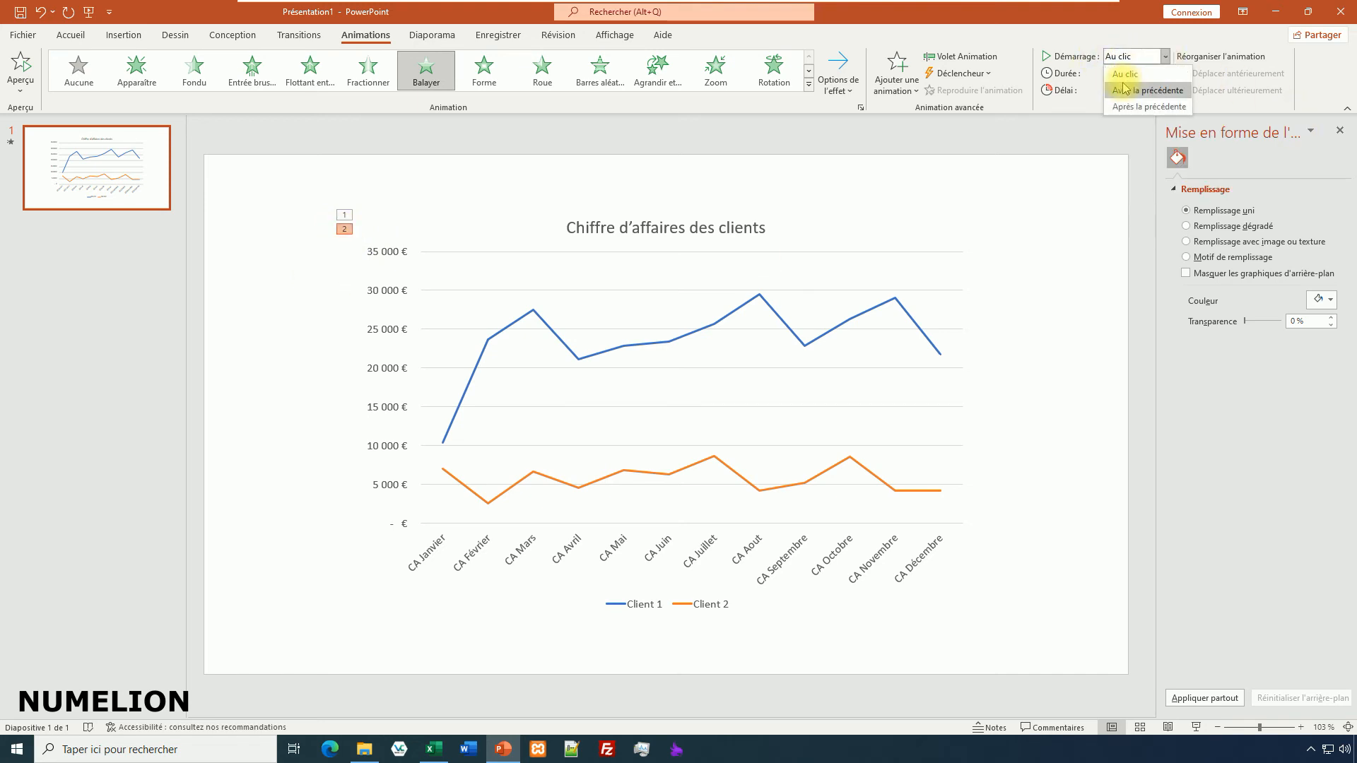
{"action": "left_click", "coordinate": [1131, 88]}
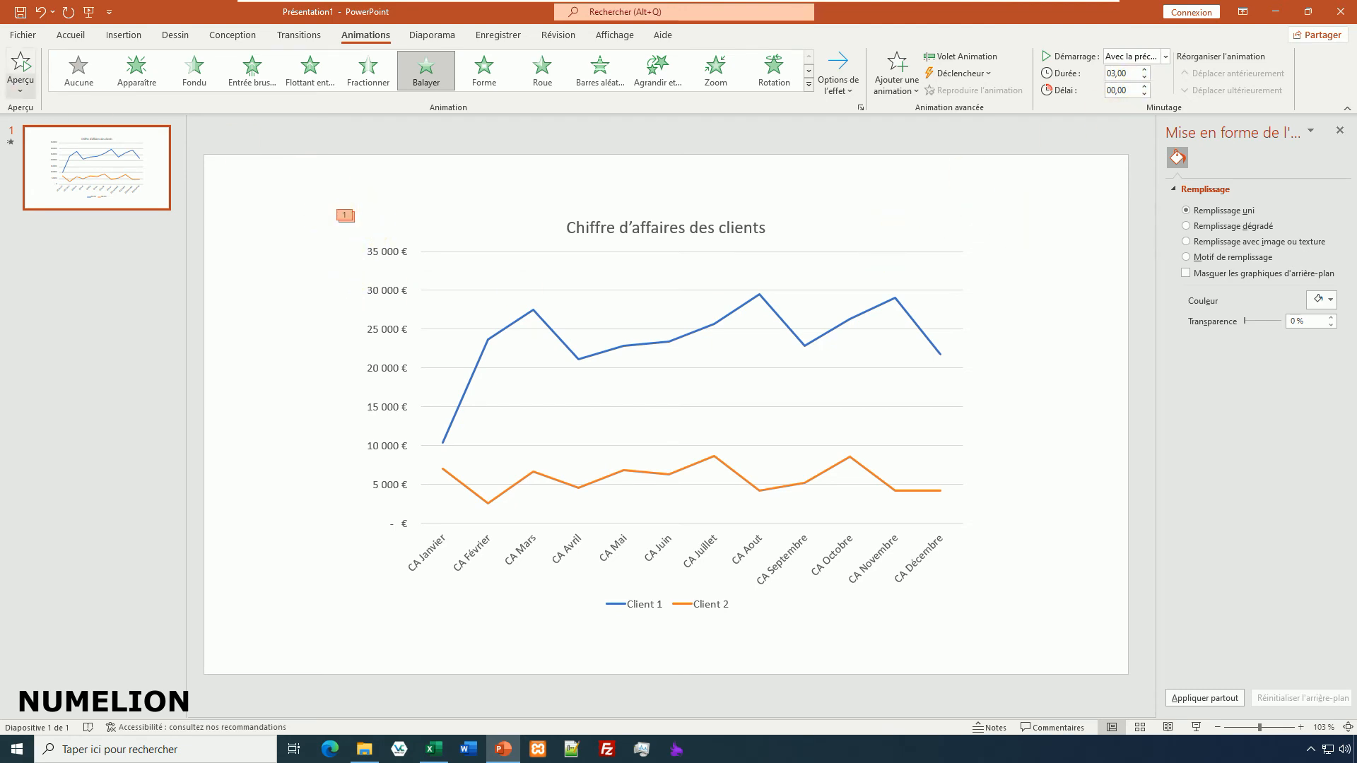
{"action": "left_click", "coordinate": [21, 67]}
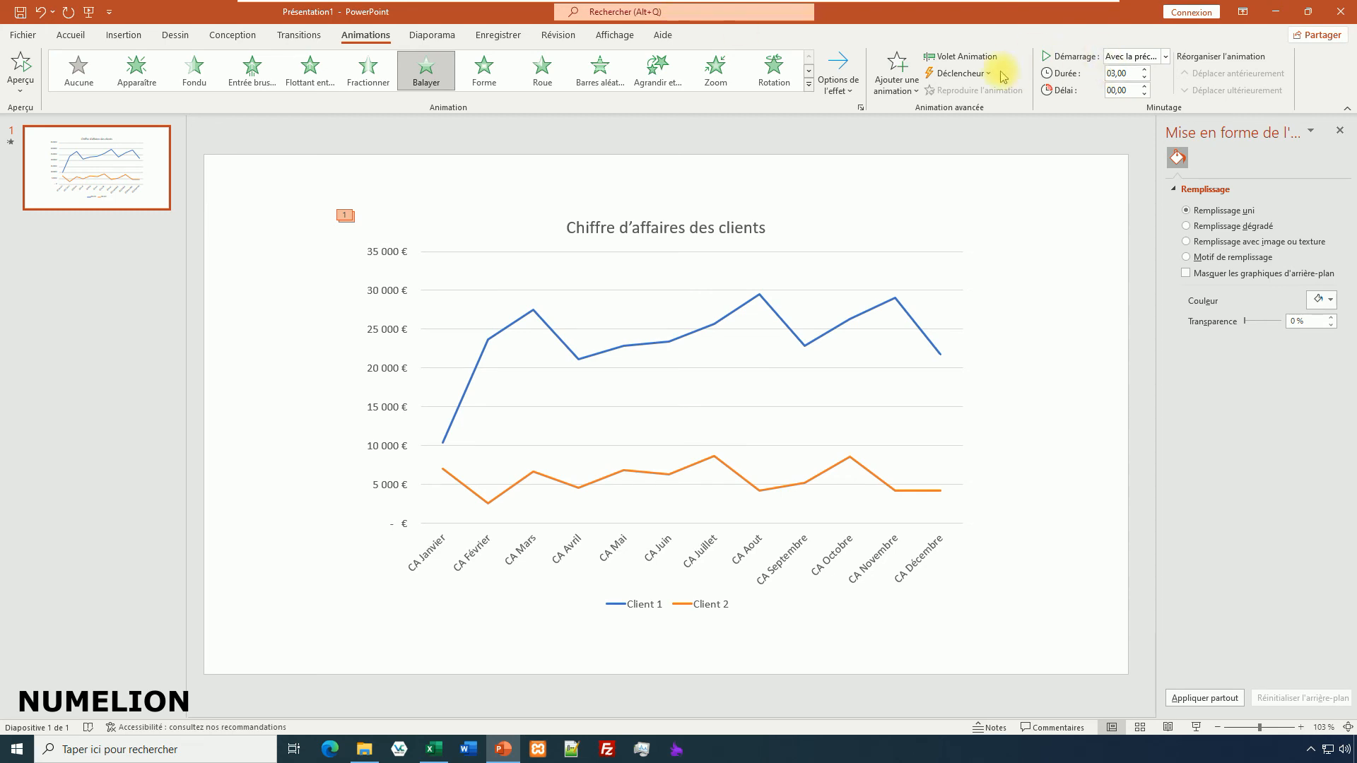
Show the list of slide animations and examine the second chart effect's settings, direction and sequence options.
{"action": "left_click", "coordinate": [965, 57]}
{"action": "left_click", "coordinate": [1310, 193]}
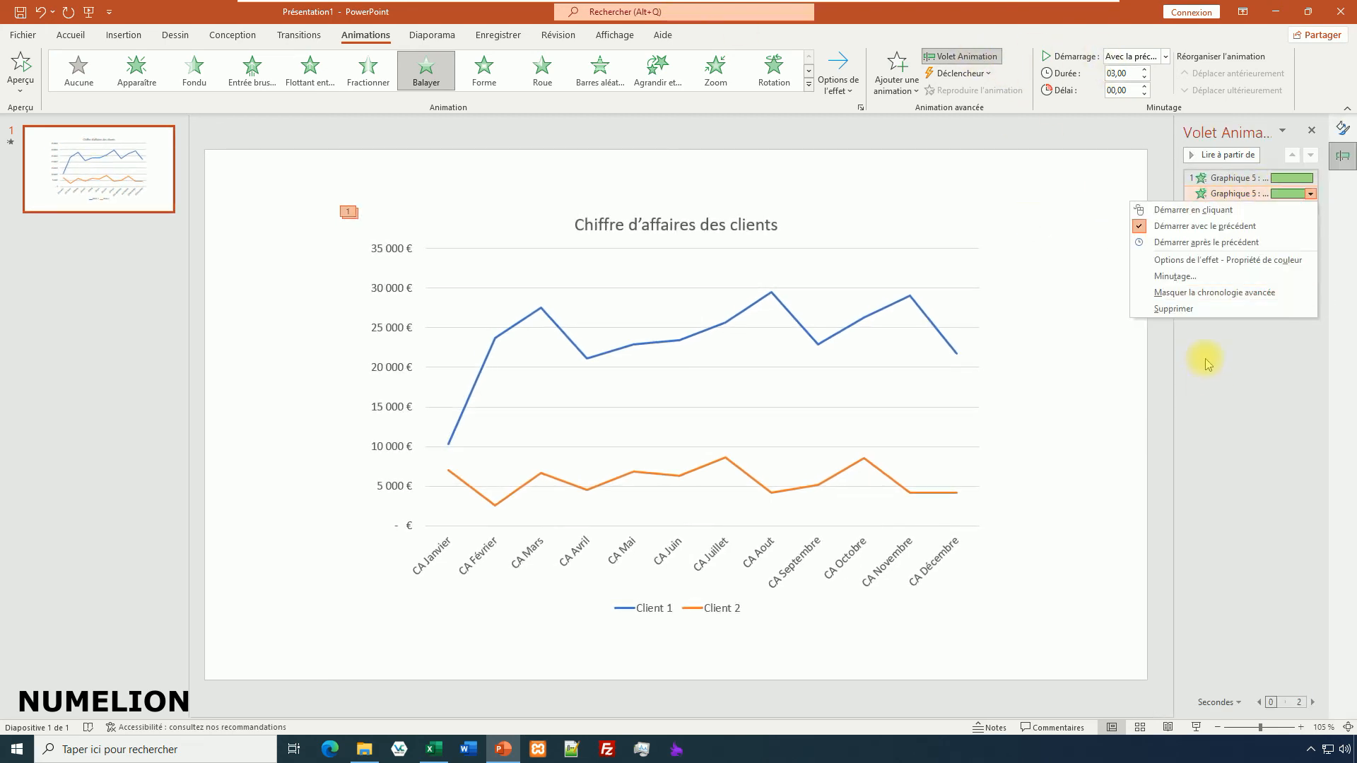
{"action": "left_click", "coordinate": [1161, 272]}
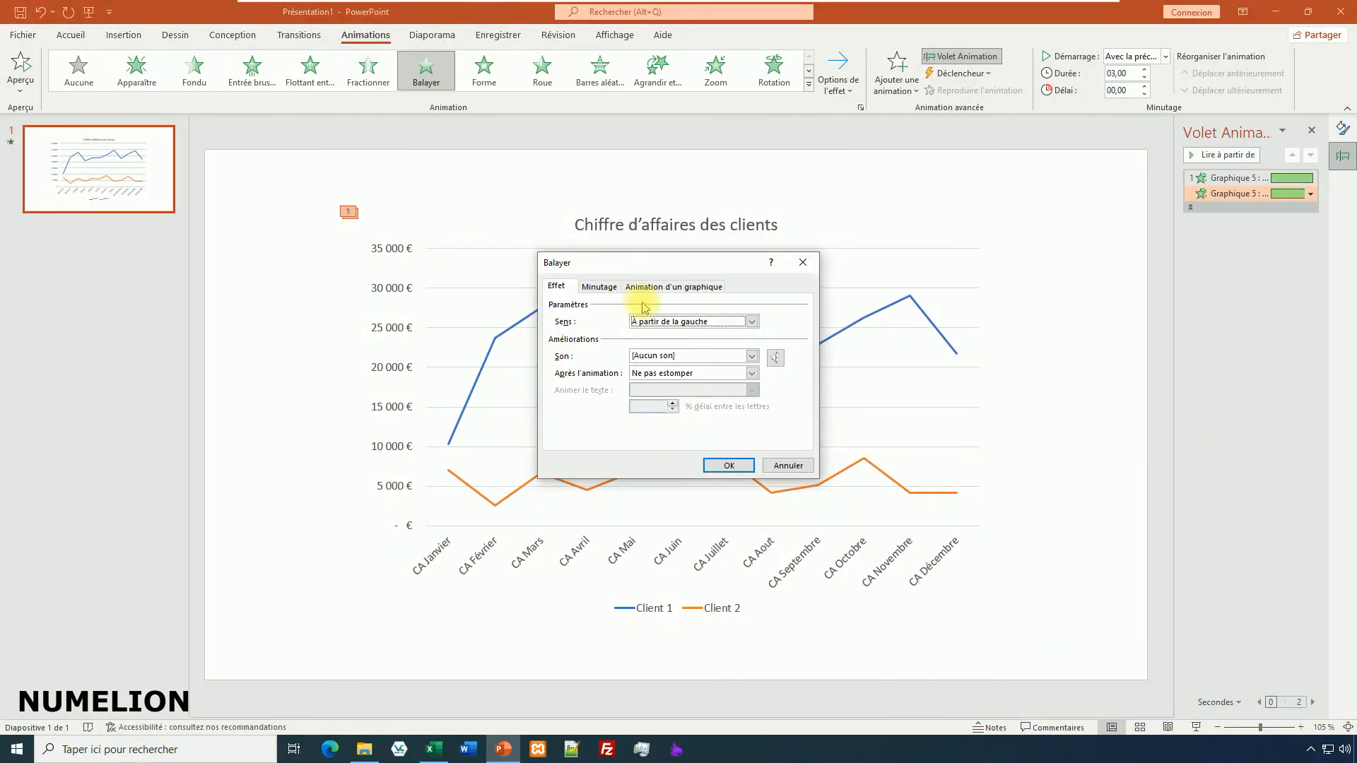
{"action": "left_click", "coordinate": [803, 262]}
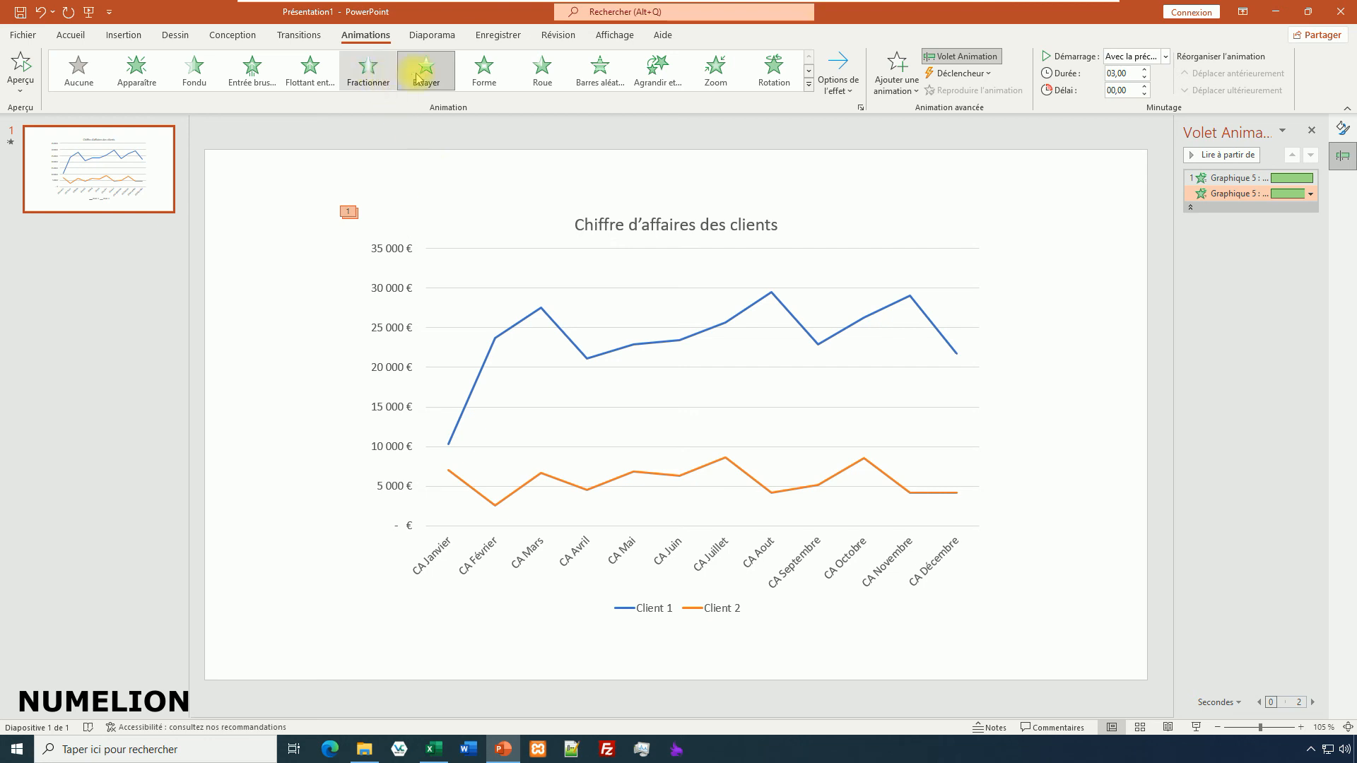
{"action": "left_click", "coordinate": [840, 84]}
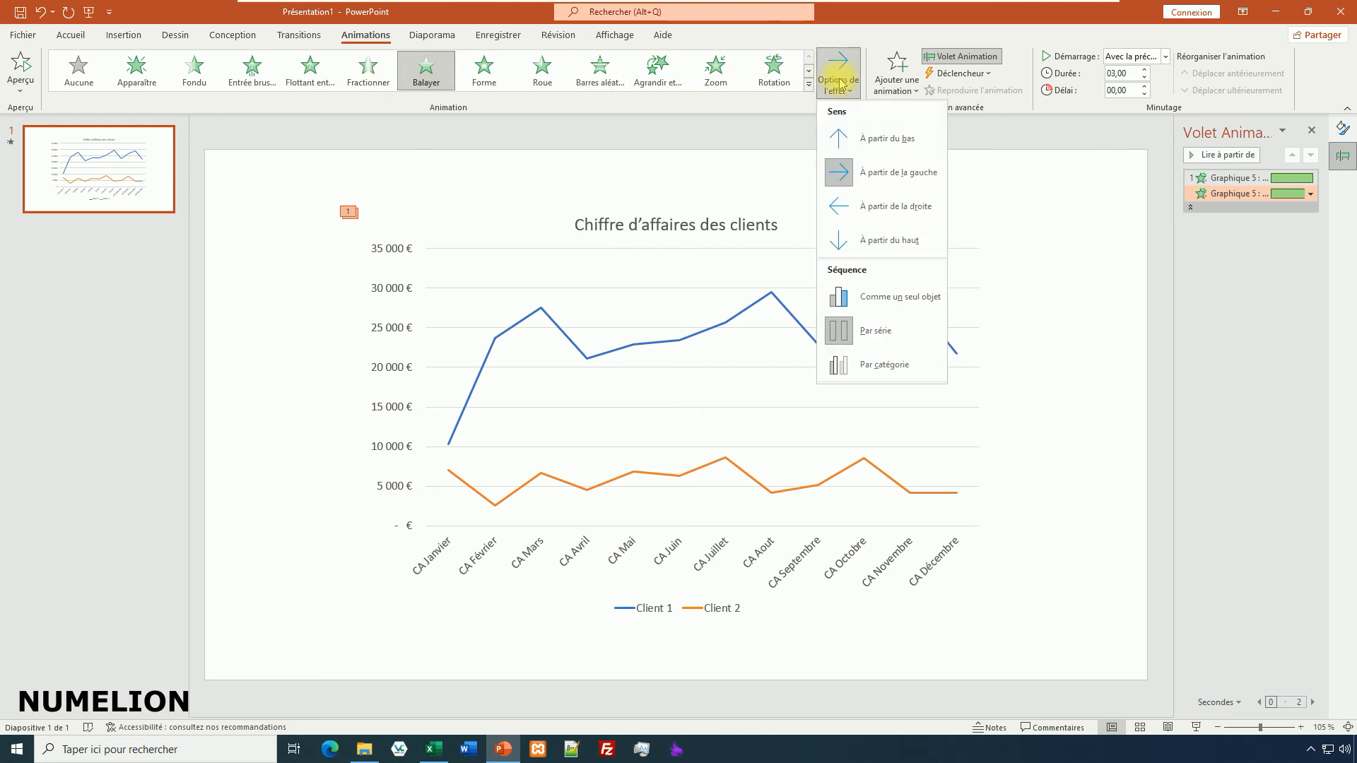
{"action": "left_click", "coordinate": [746, 135]}
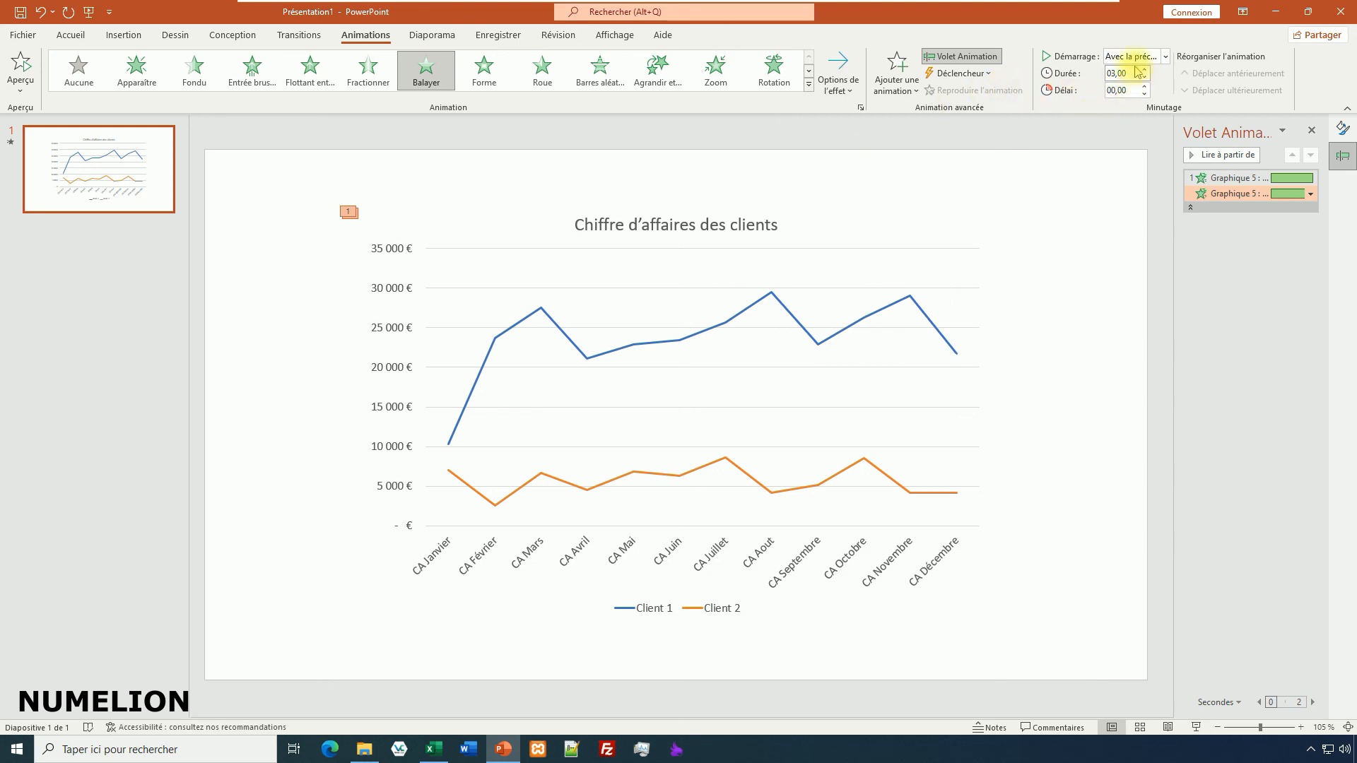